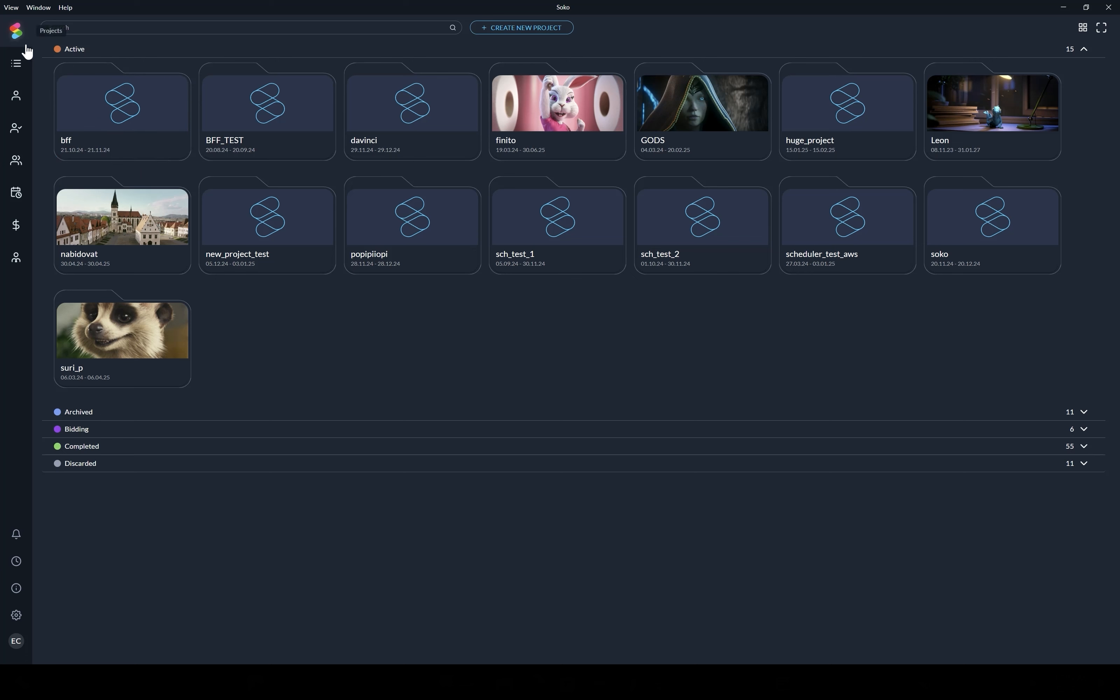
Open the VFX Advance base template in the project template settings.
click(15, 614)
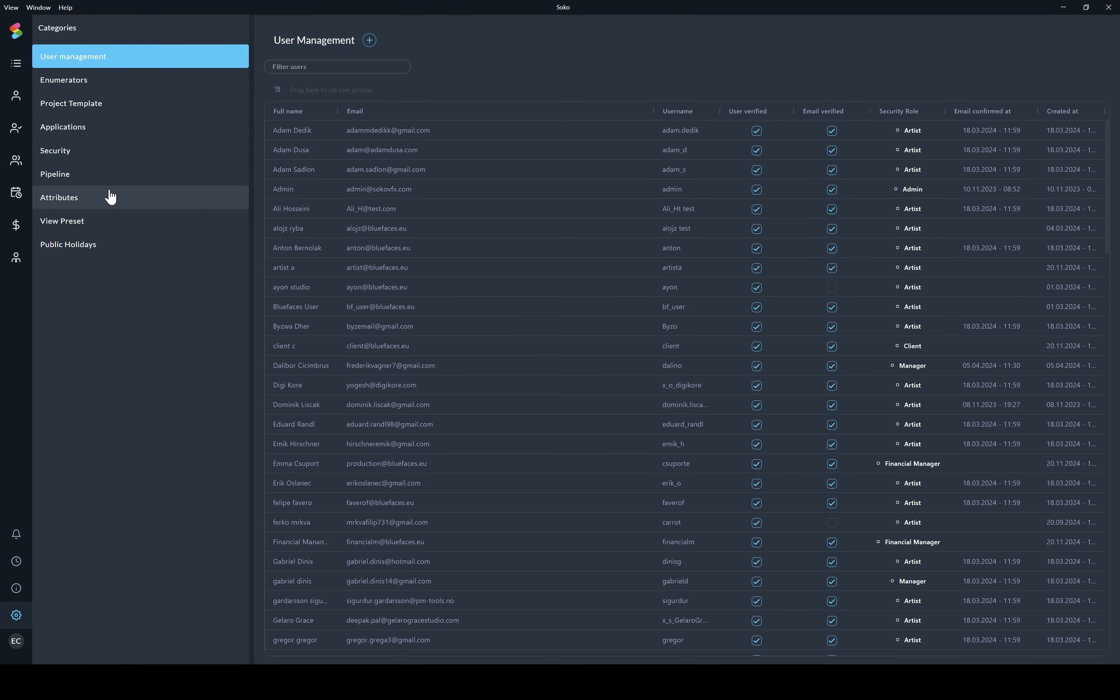
click(115, 108)
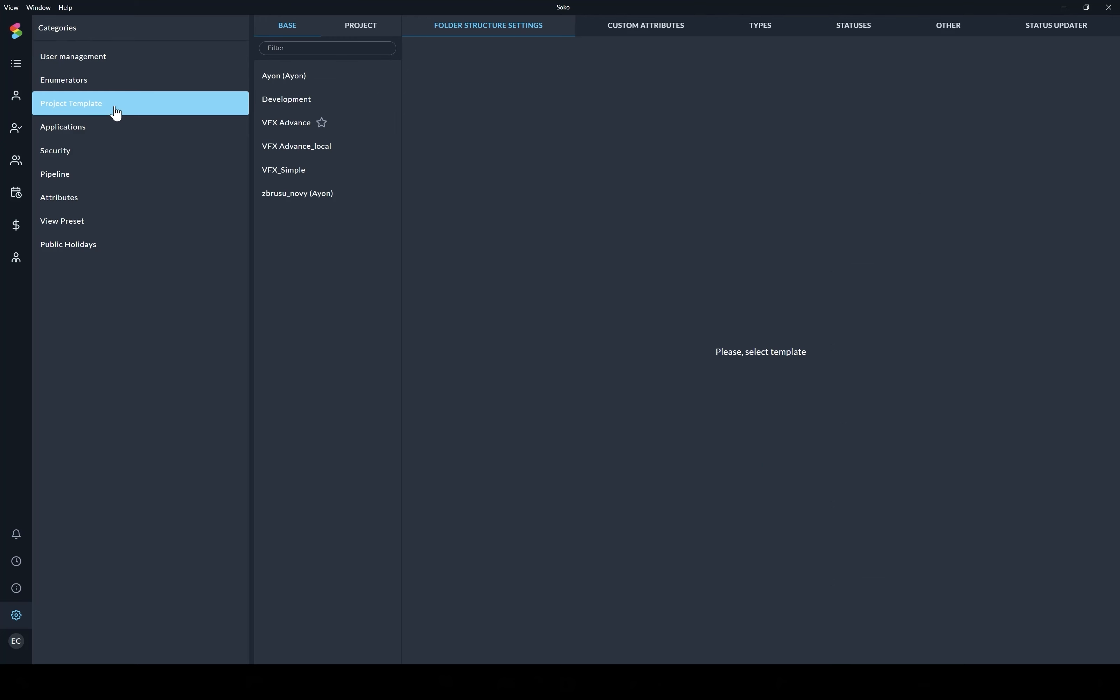
click(286, 130)
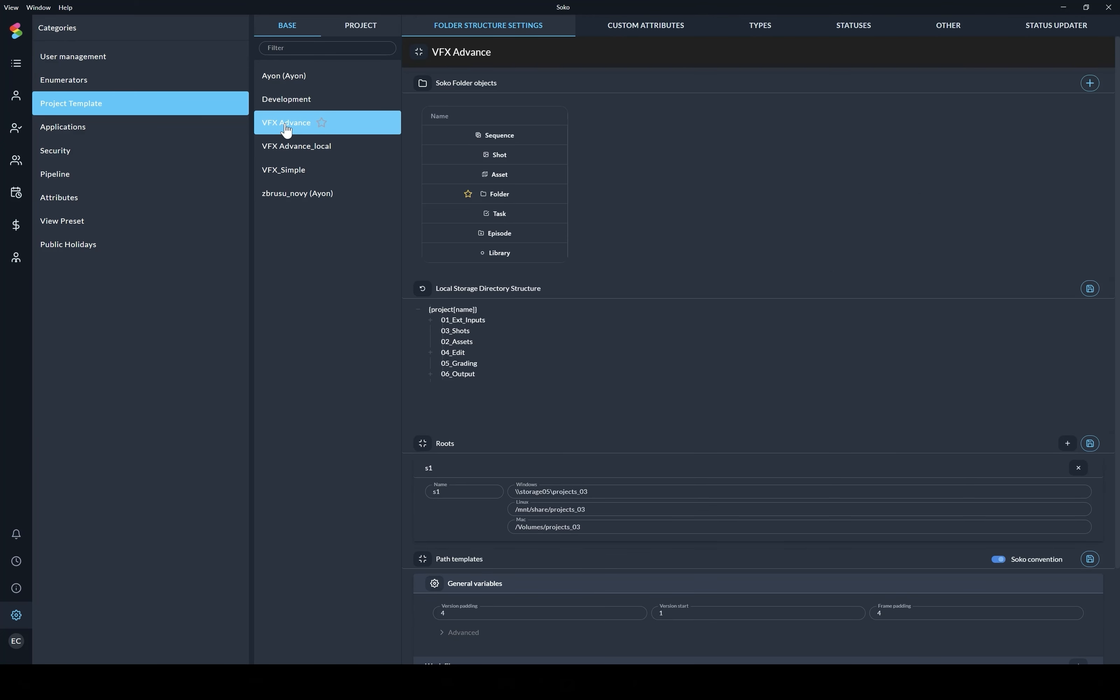
Duplicate the VFX Advance template under the name test1 and open the copy.
right_click(368, 123)
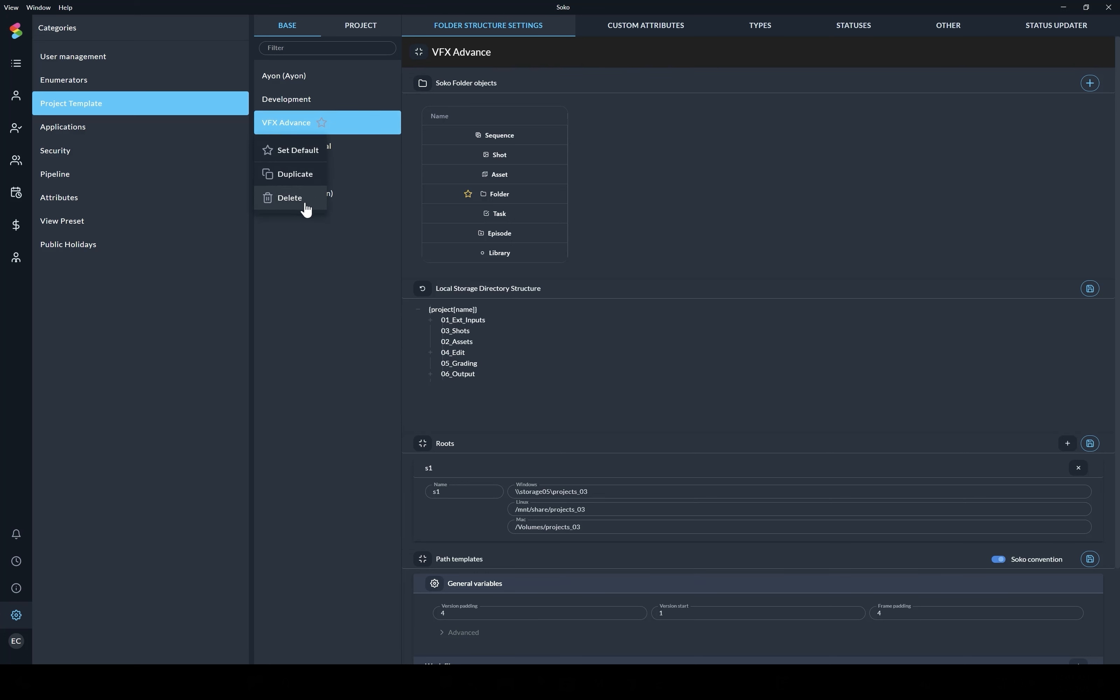
click(315, 176)
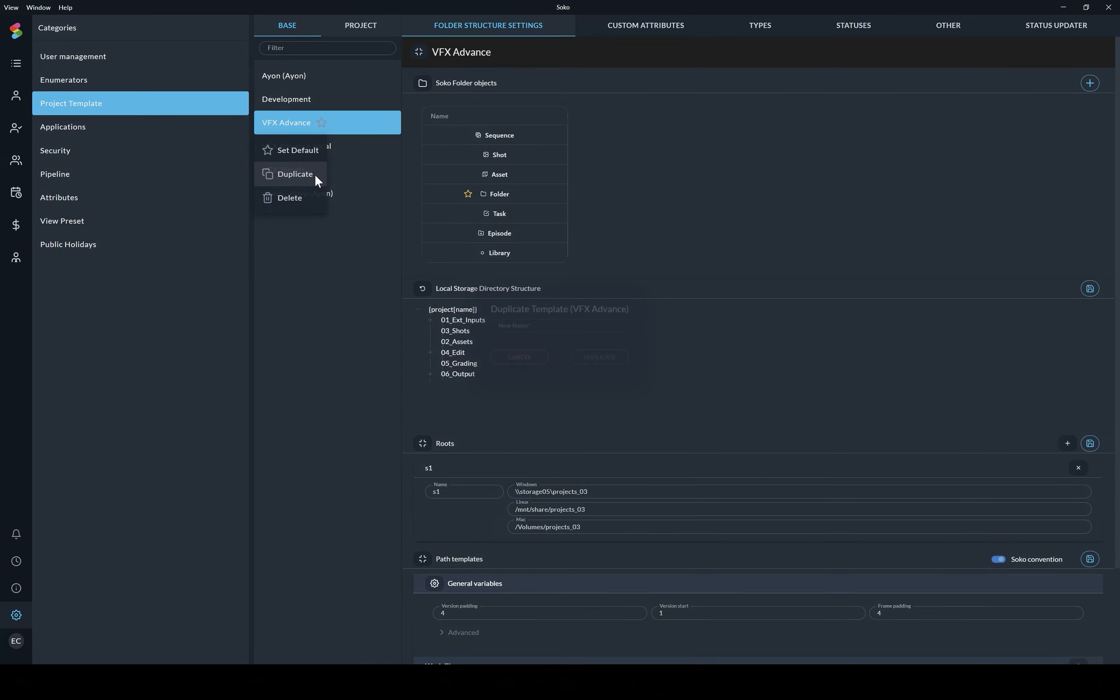
text(test1)
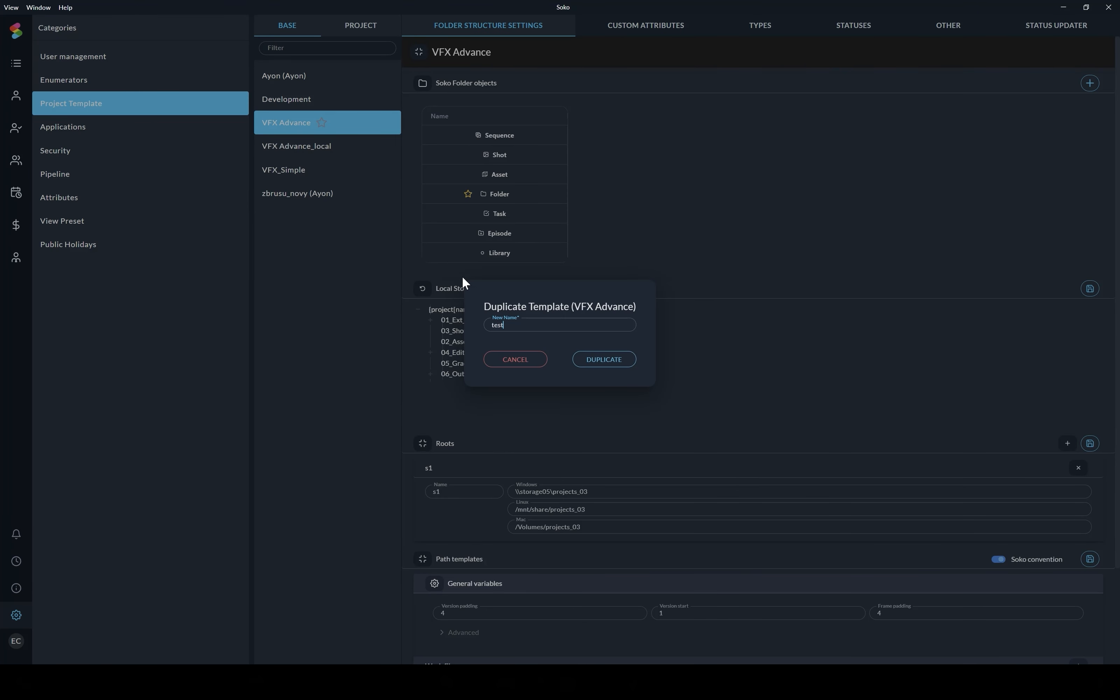
click(595, 358)
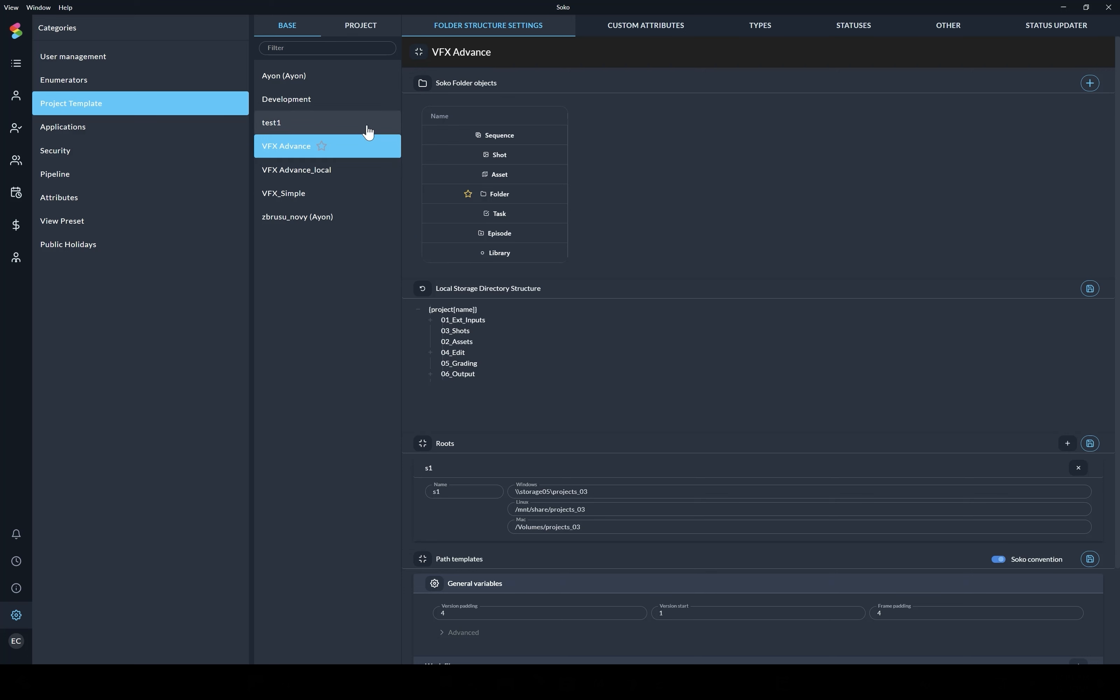
click(369, 131)
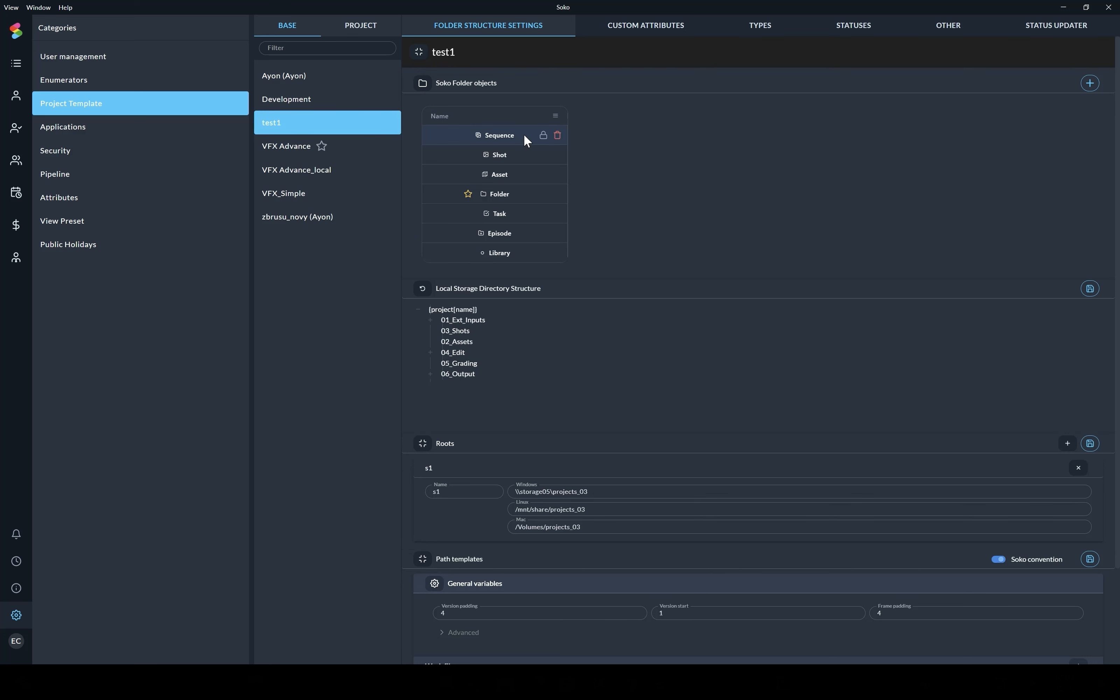
mouse_move(529, 190)
click(542, 135)
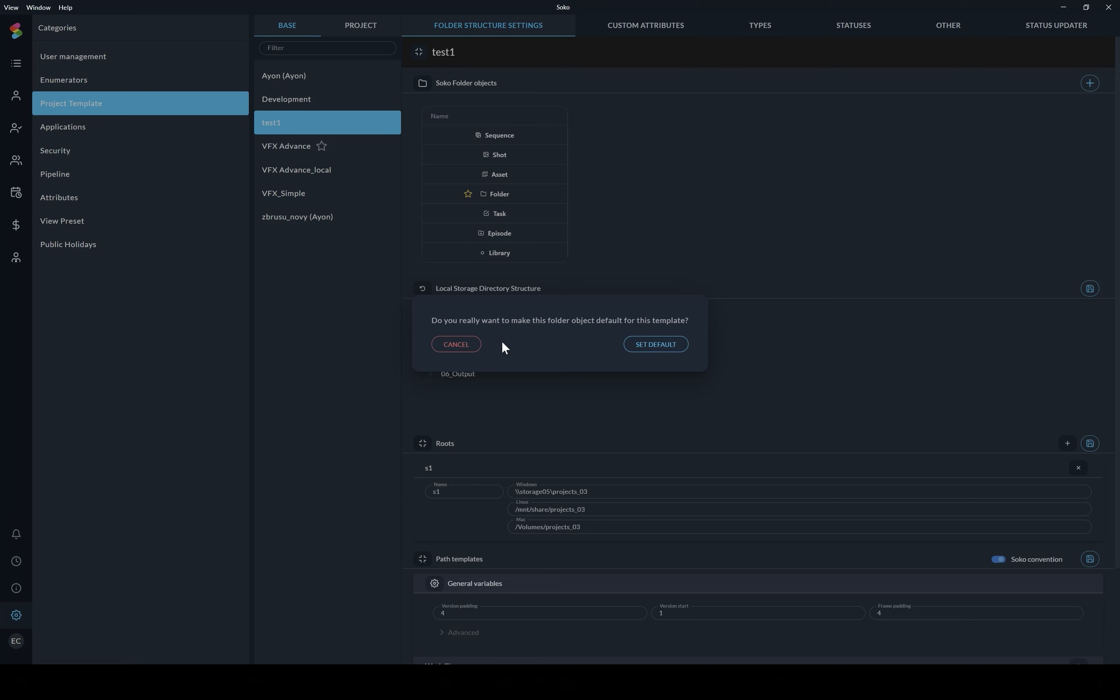
click(468, 346)
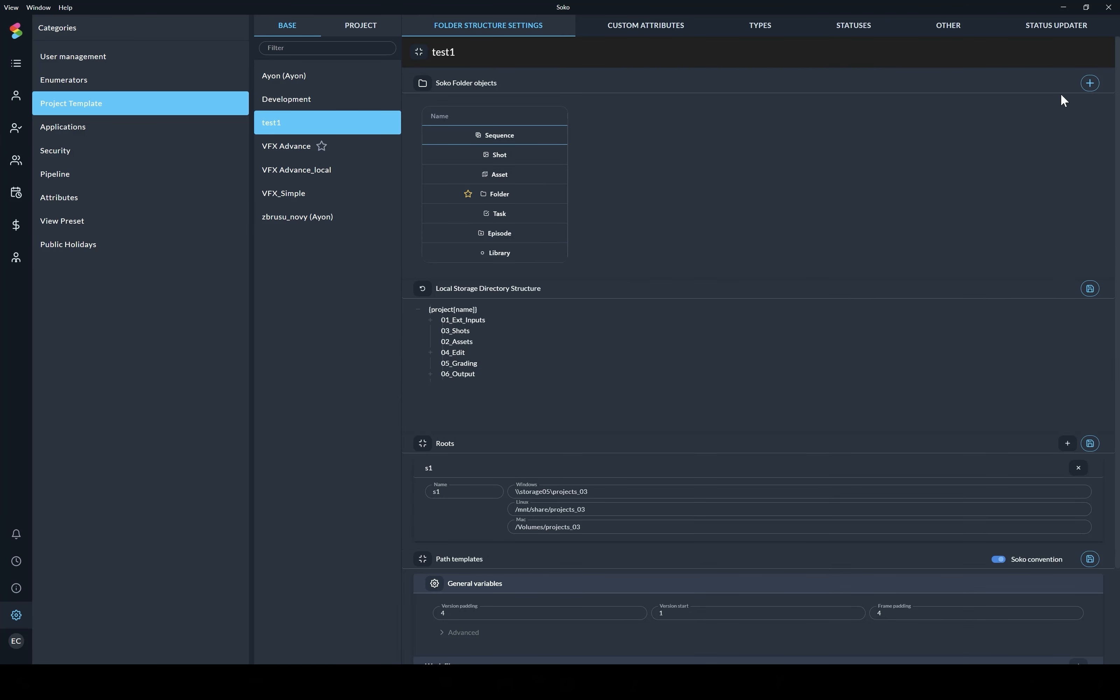
Start a new folder object named test2 while assigning folder objects to the test1 template.
click(1090, 83)
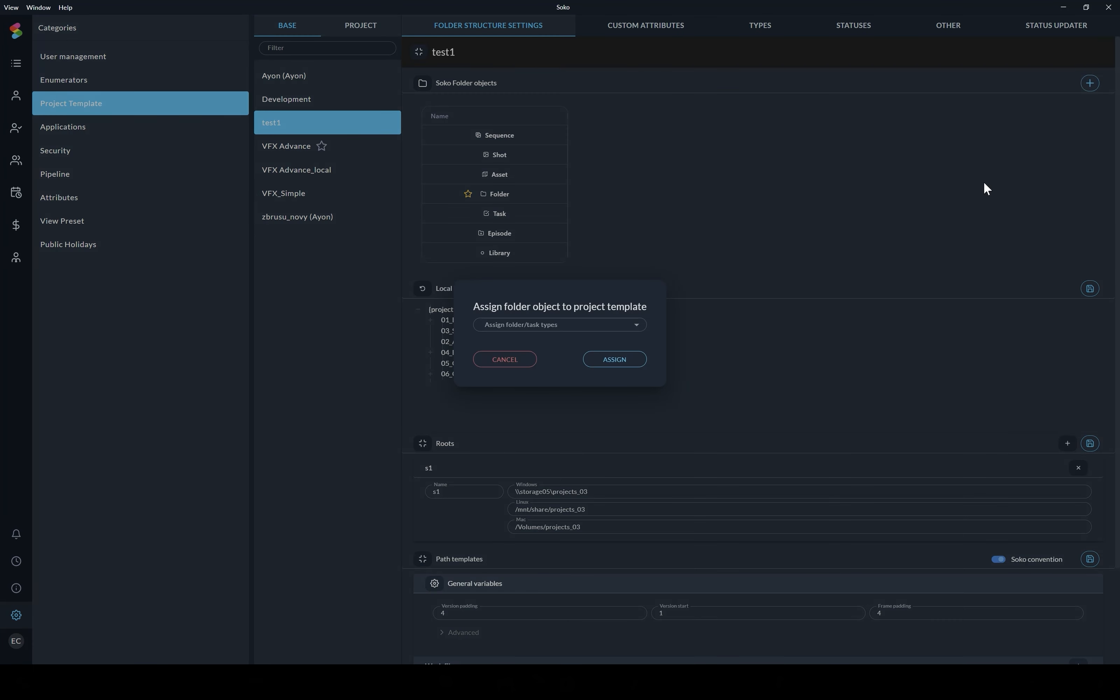
click(551, 330)
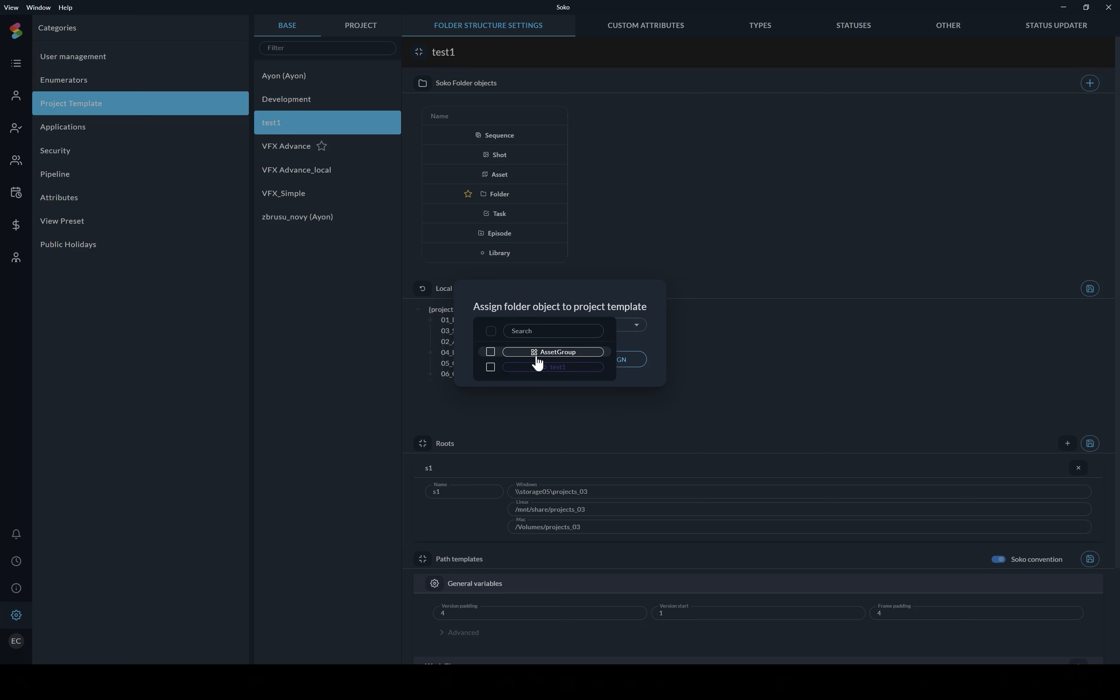
click(491, 352)
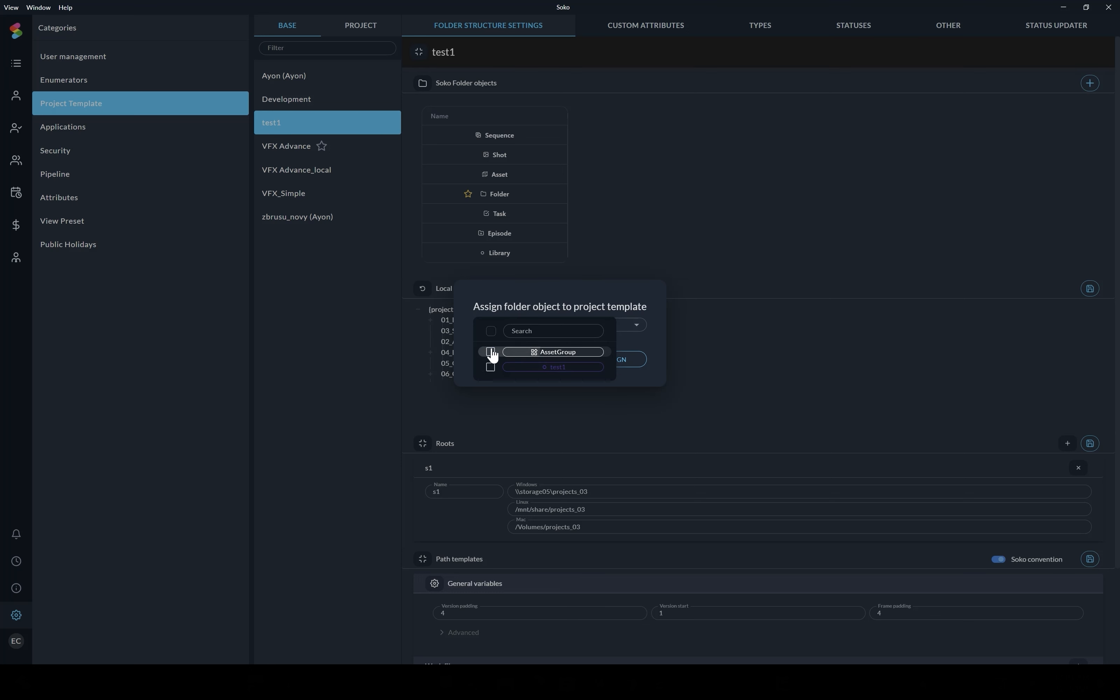
click(557, 330)
text(teest)
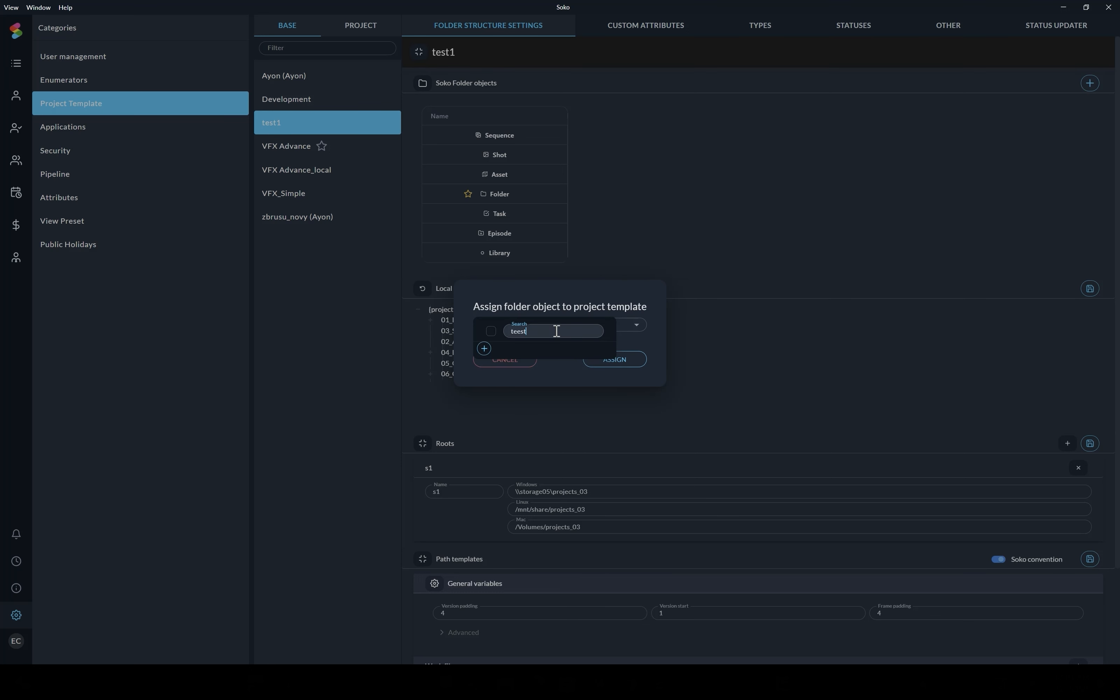
key(BackSpace)
text(st2)
click(481, 350)
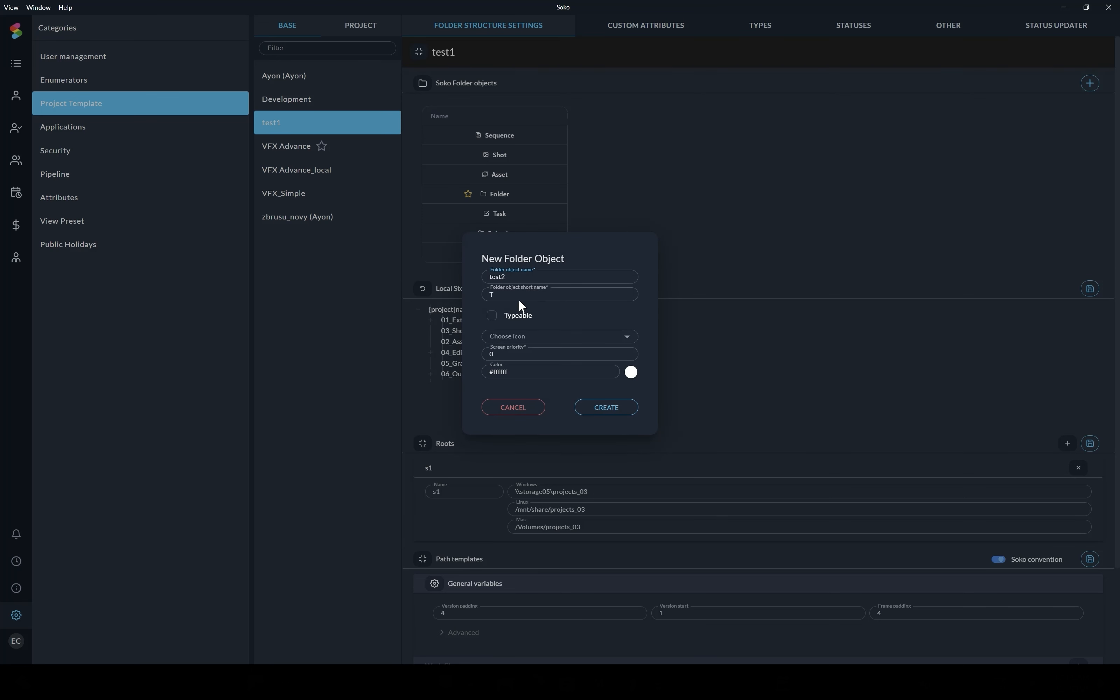
Give the new folder object the 3-layers icon, screen priority 1 and color #ef6c00, and create it.
click(532, 337)
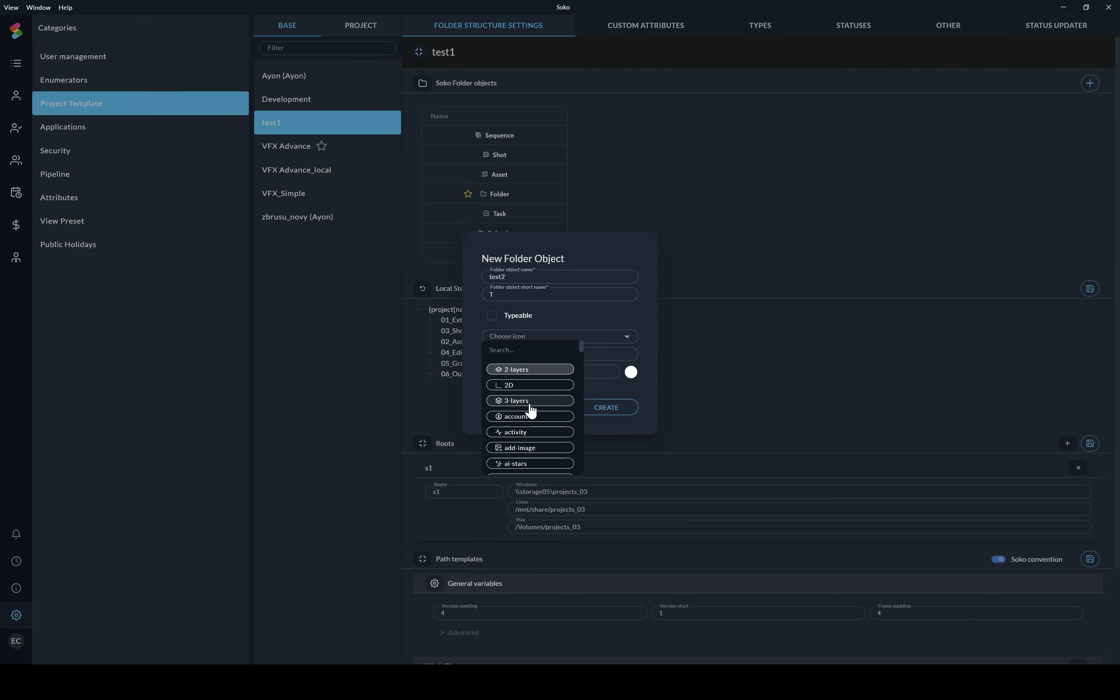
click(529, 398)
click(627, 353)
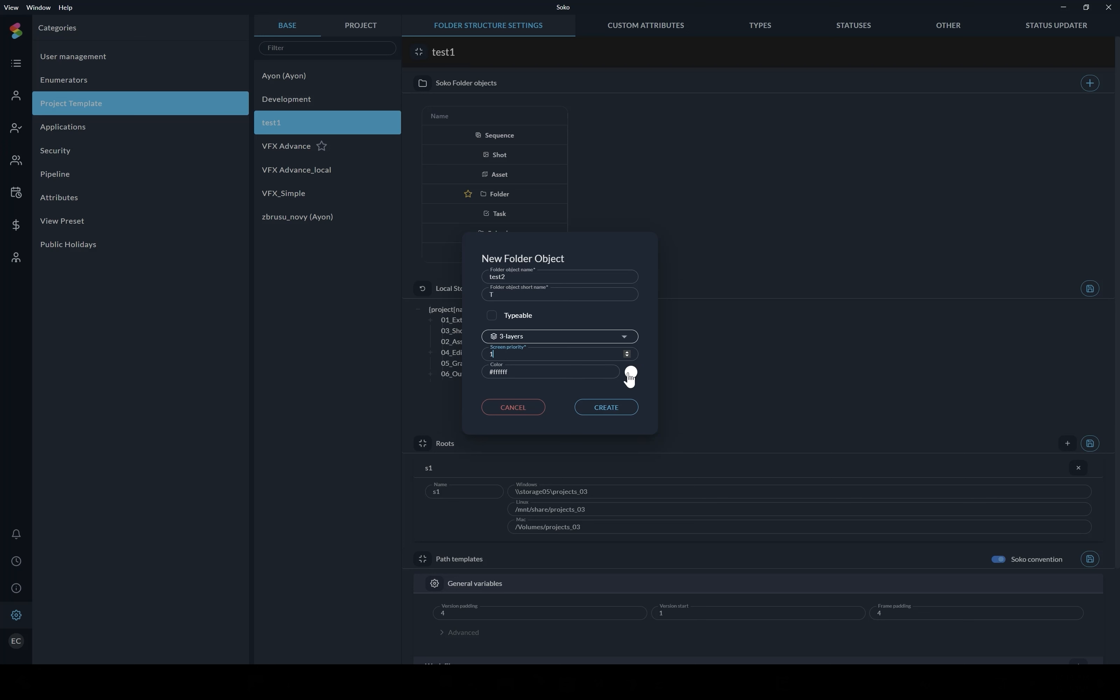
click(630, 372)
click(726, 441)
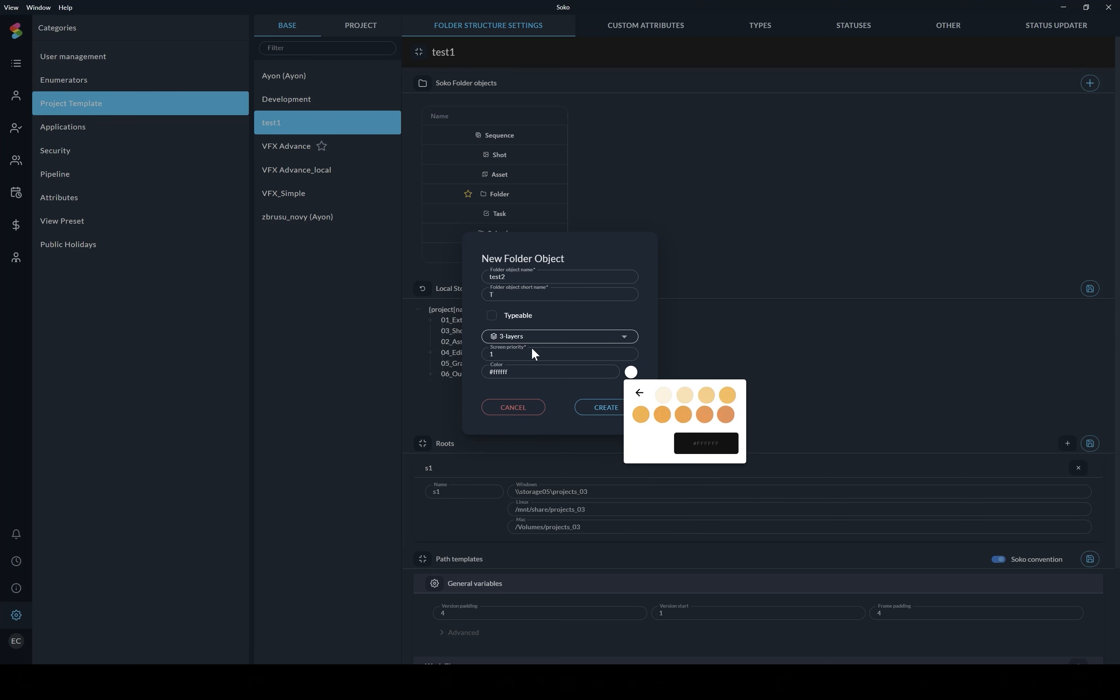
click(558, 392)
click(631, 375)
click(629, 374)
click(729, 444)
click(728, 414)
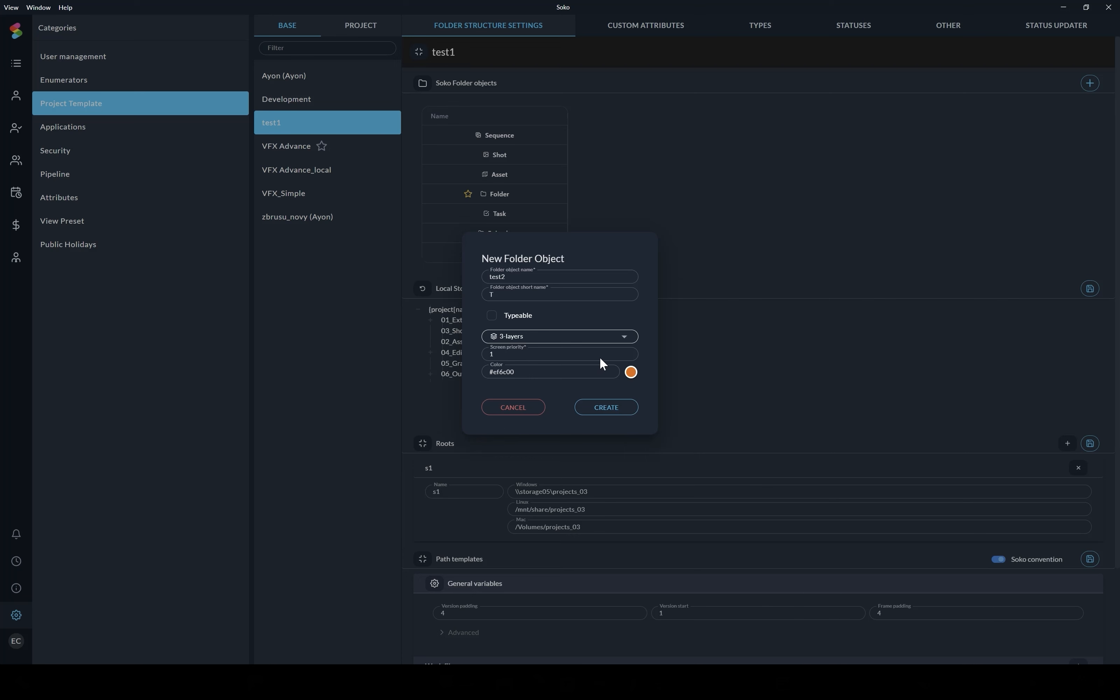
click(618, 407)
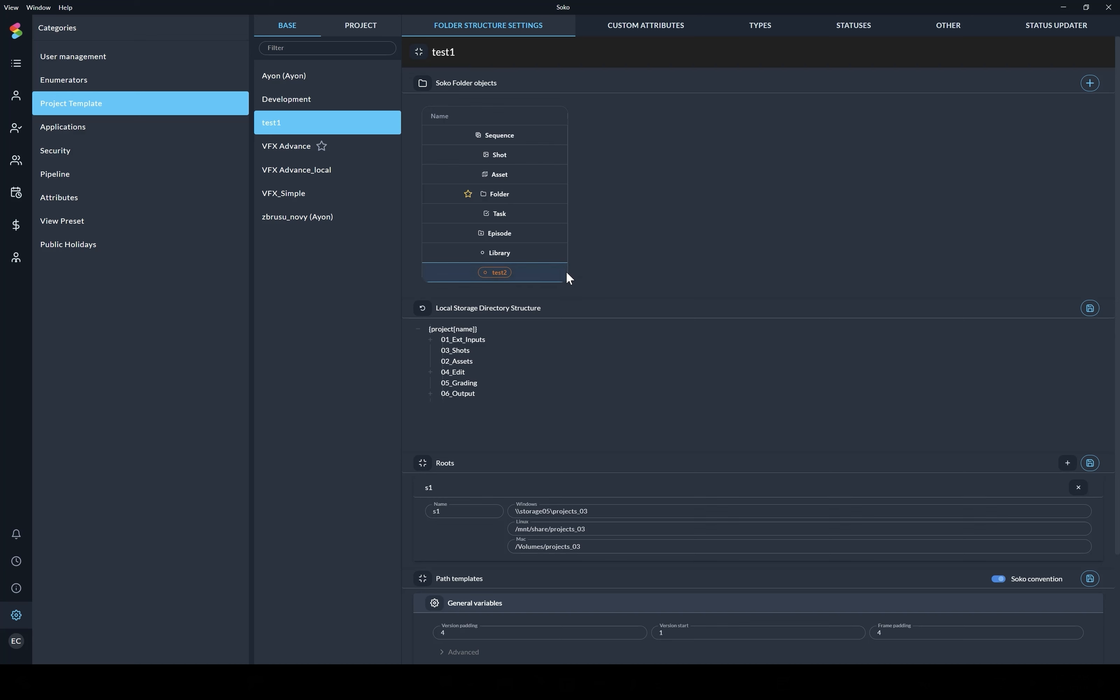
Delete the test2 folder object from the test1 template.
click(555, 270)
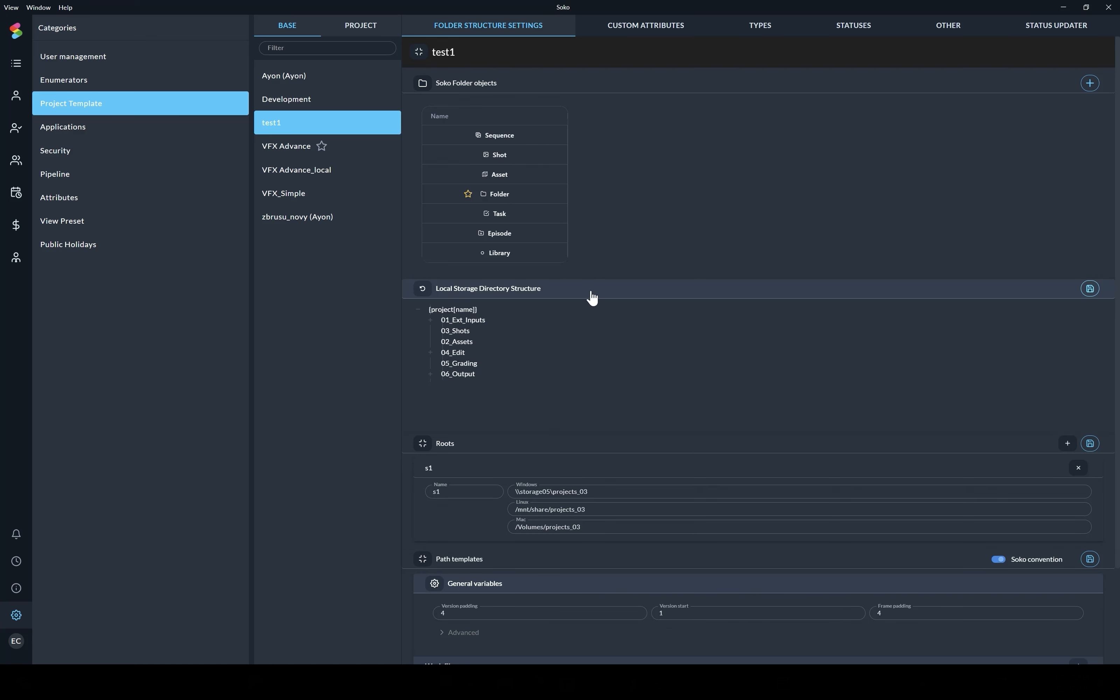
Duplicate the 01_Ext_Inputs directory in the local storage structure and delete the original entry.
mouse_move(484, 319)
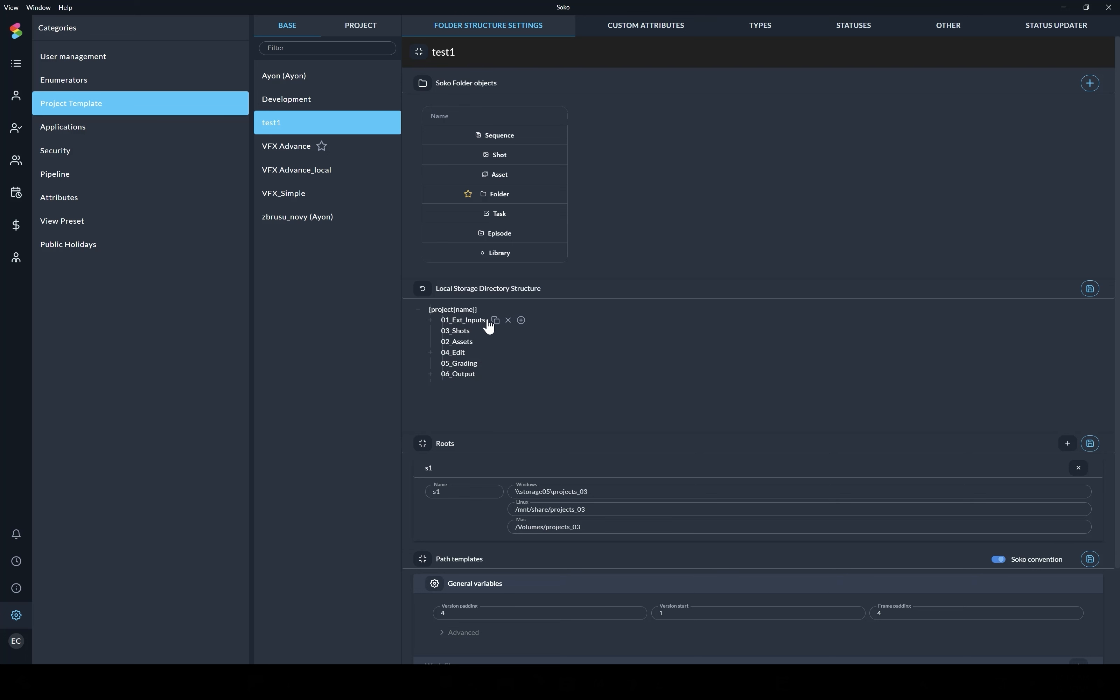
click(495, 321)
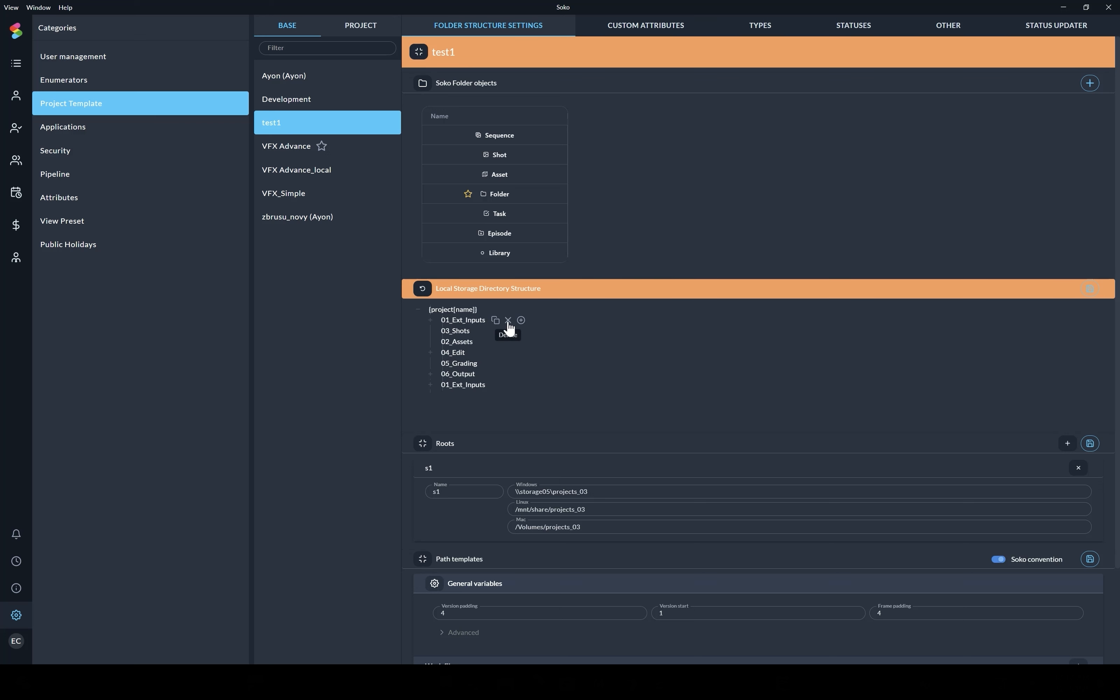
click(508, 325)
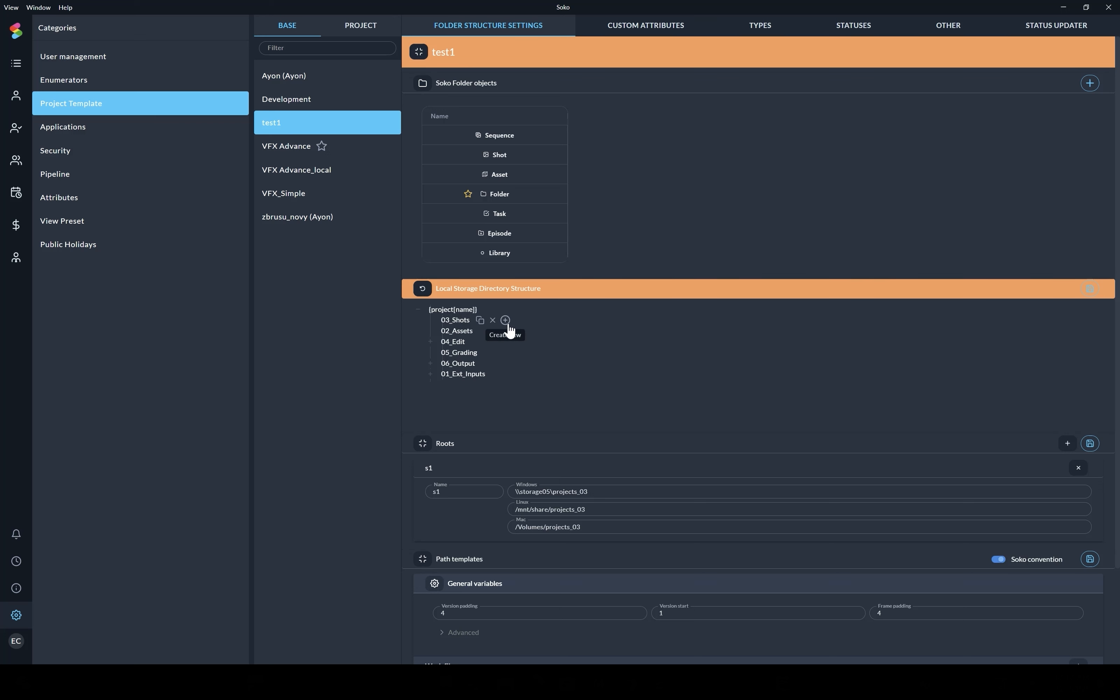
Add a new child node under the 03_Shots directory and save the template's updated directory structure.
click(506, 321)
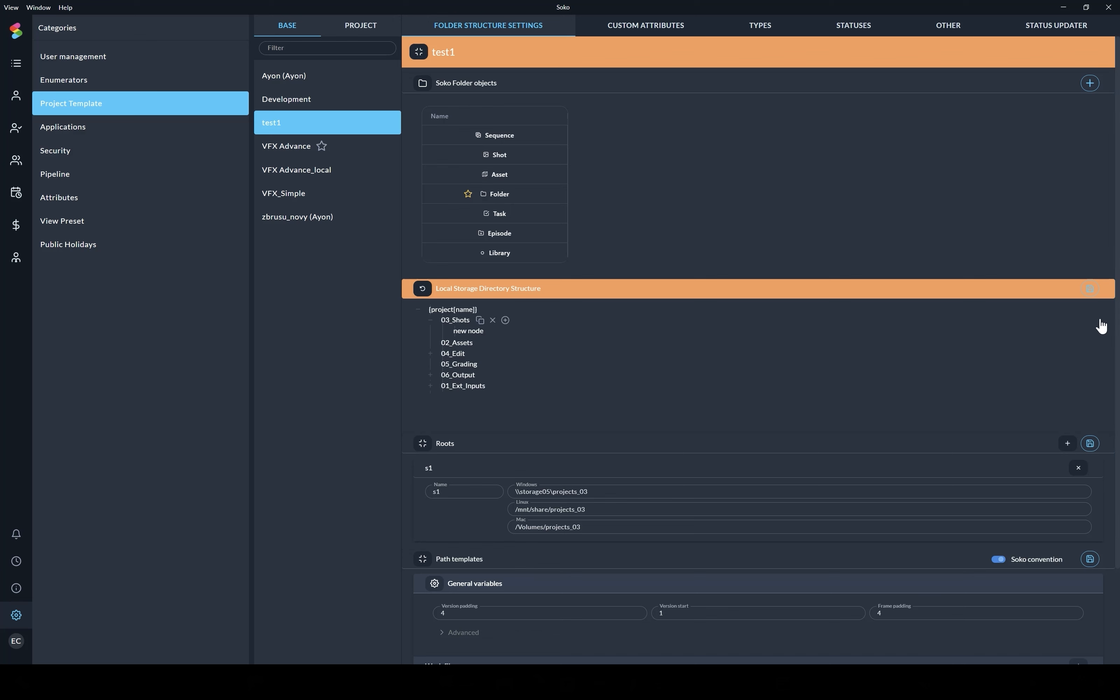
click(1090, 291)
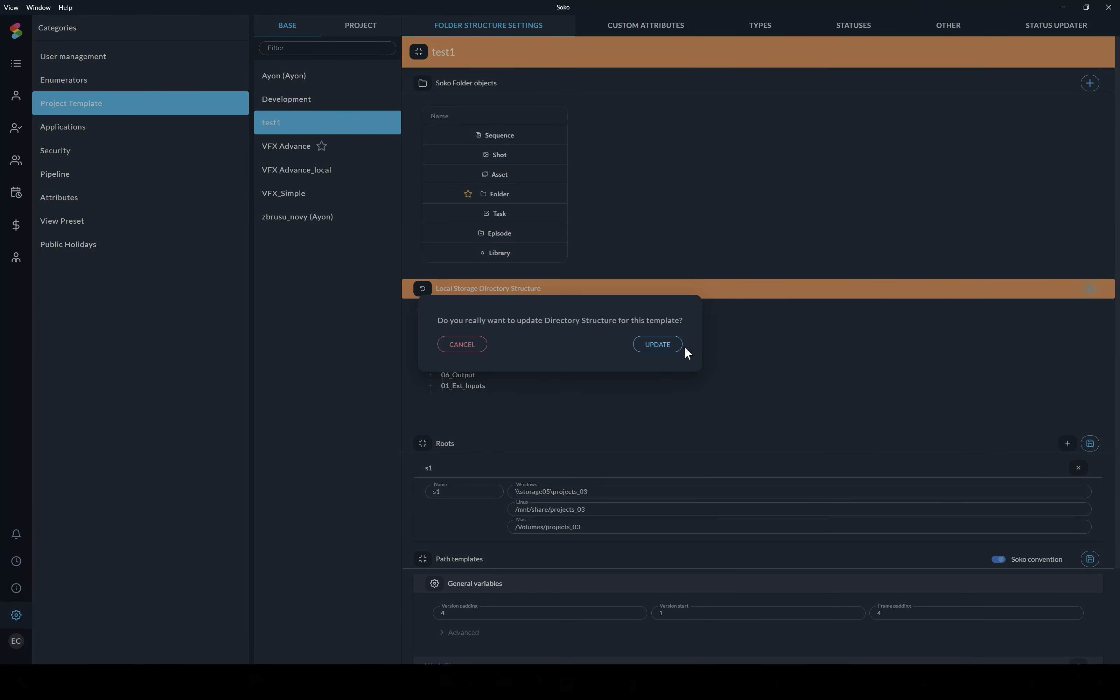
click(661, 346)
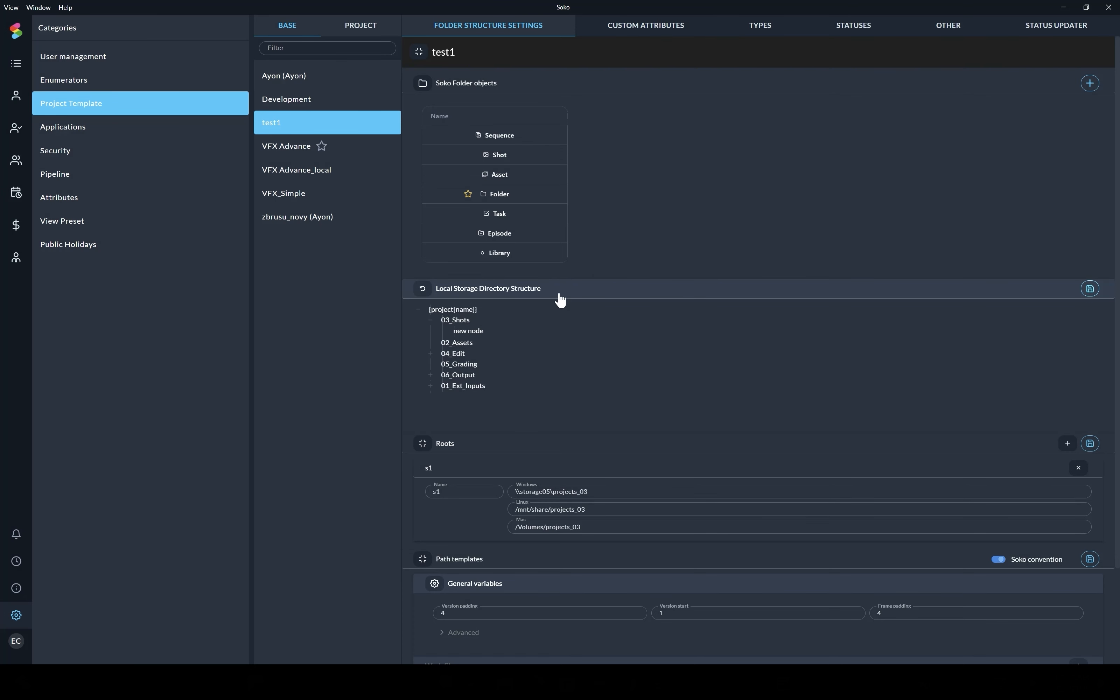
Collapse the folder objects and directory structure sections and examine the s1 root's name and its Windows, Linux and Mac paths.
click(531, 86)
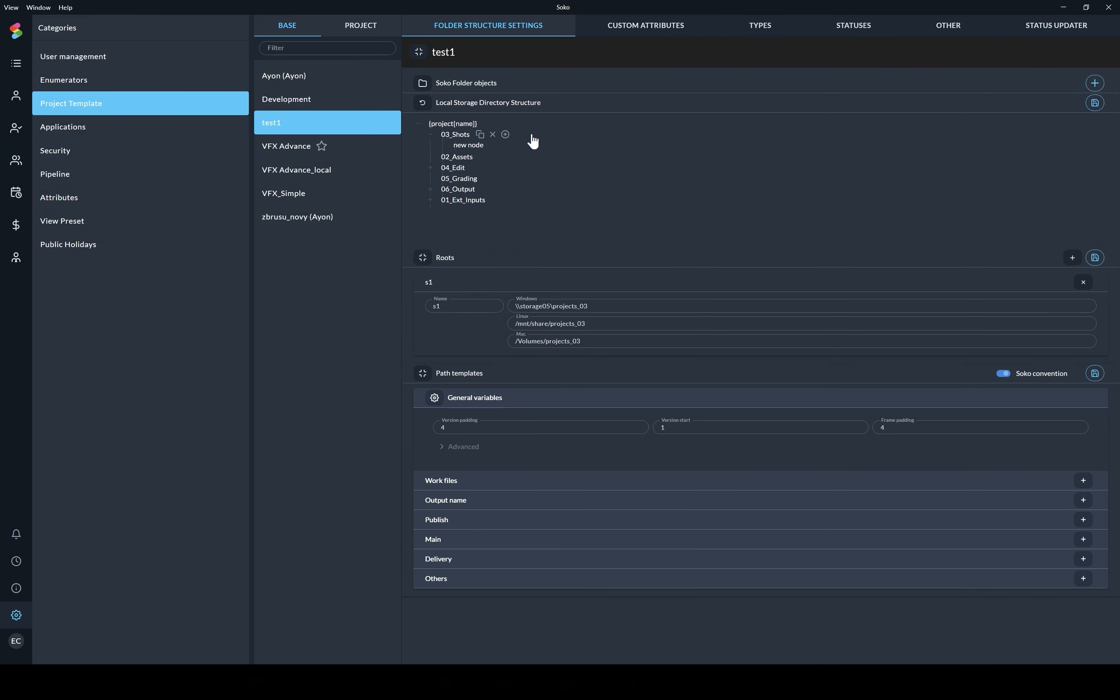
click(534, 108)
drag(448, 170, 427, 165)
drag(645, 169, 498, 168)
drag(581, 188, 484, 205)
drag(619, 204, 493, 207)
click(464, 198)
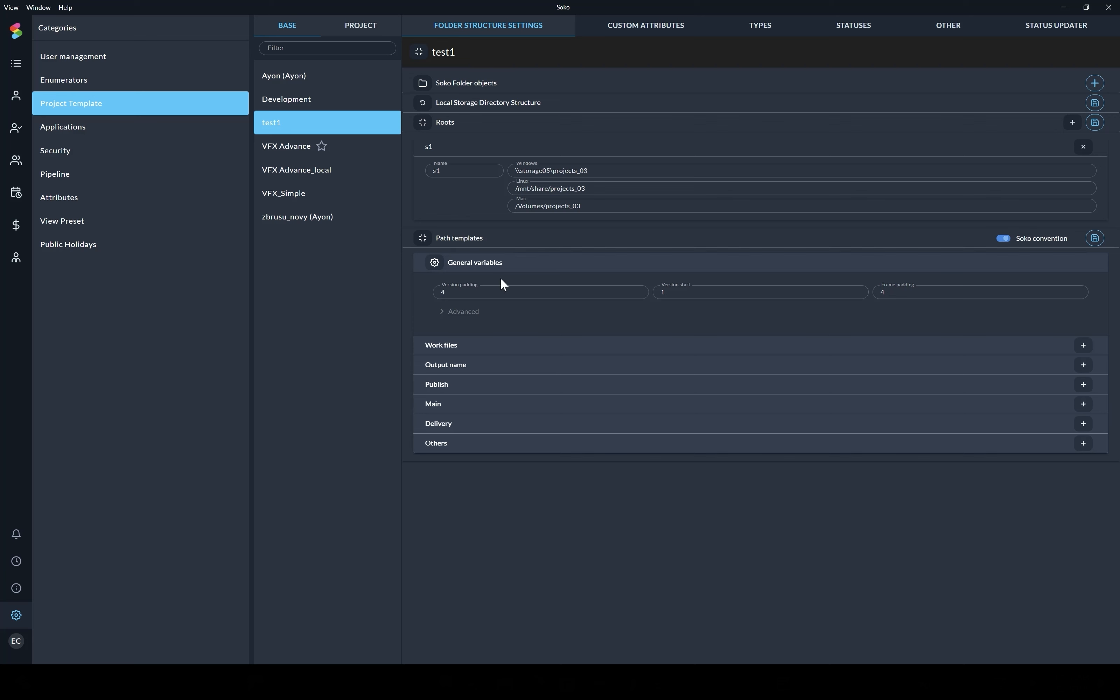
Collapse and re-expand the general variables, and switch the Soko convention for path templates off and back on.
click(499, 266)
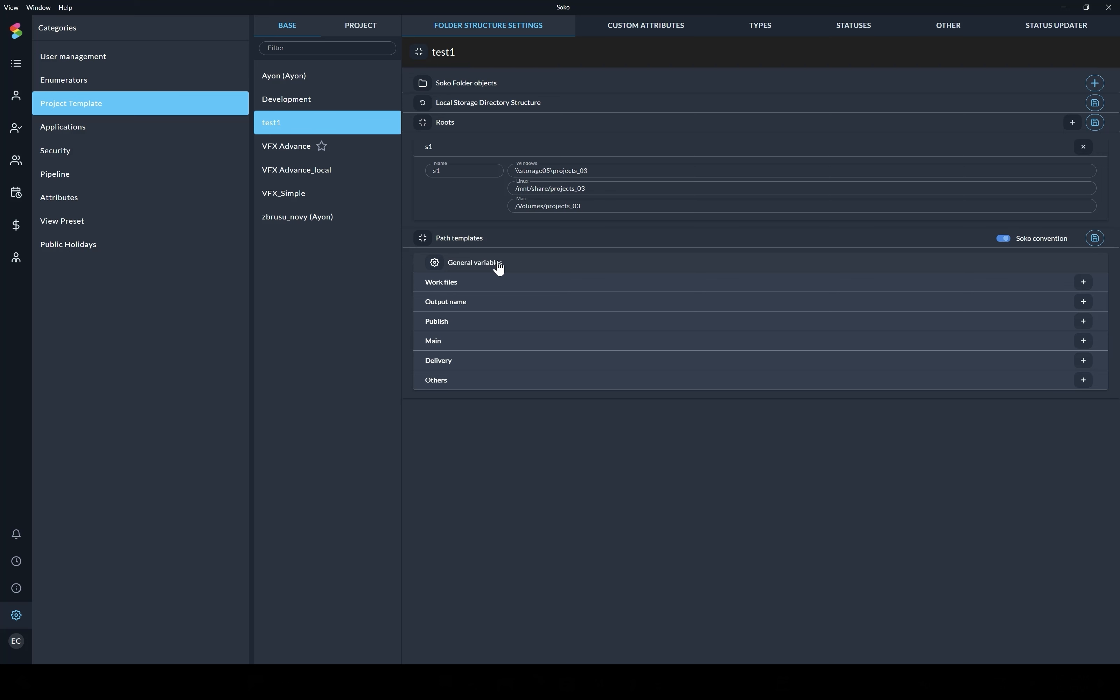
click(499, 264)
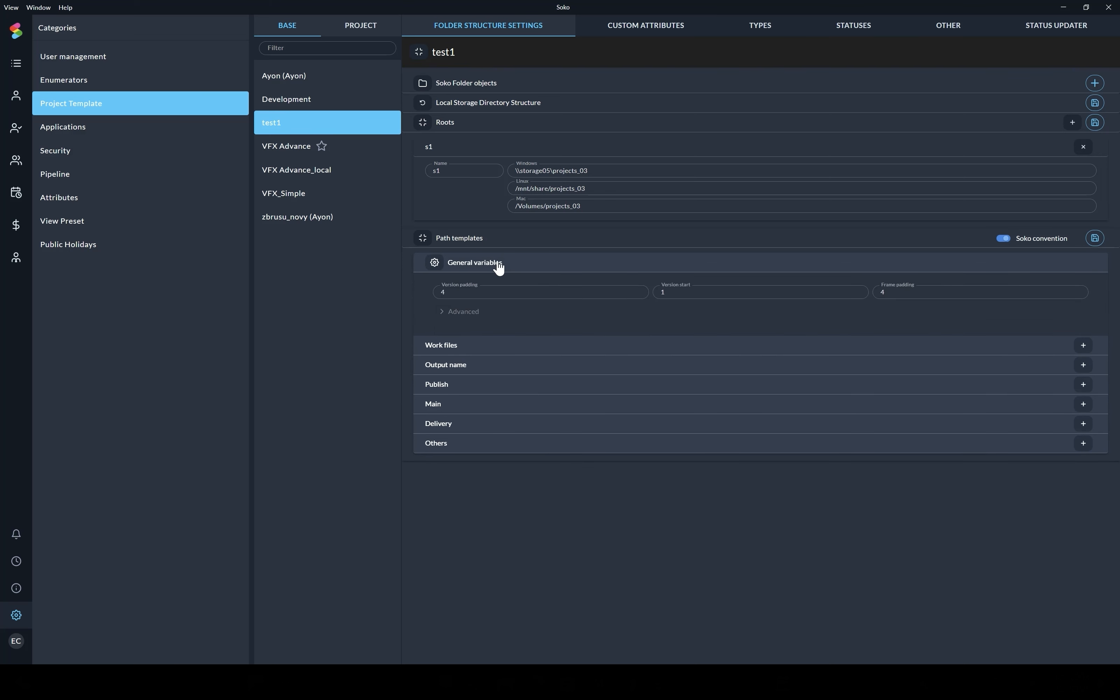
click(1004, 239)
click(1005, 241)
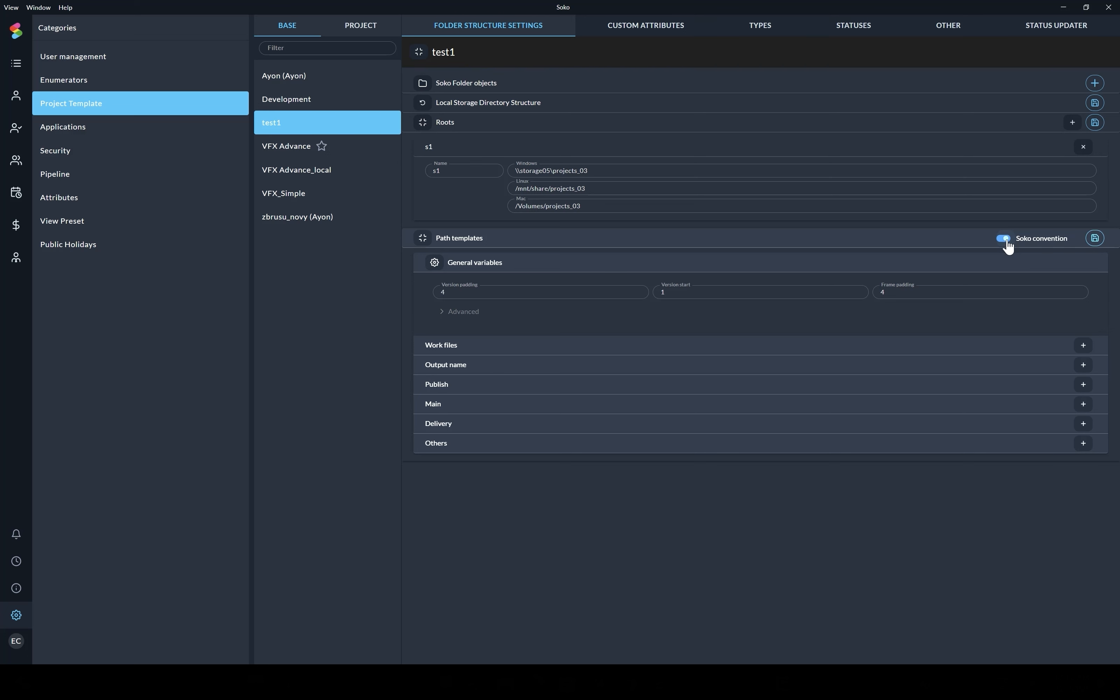
click(1005, 240)
click(1006, 239)
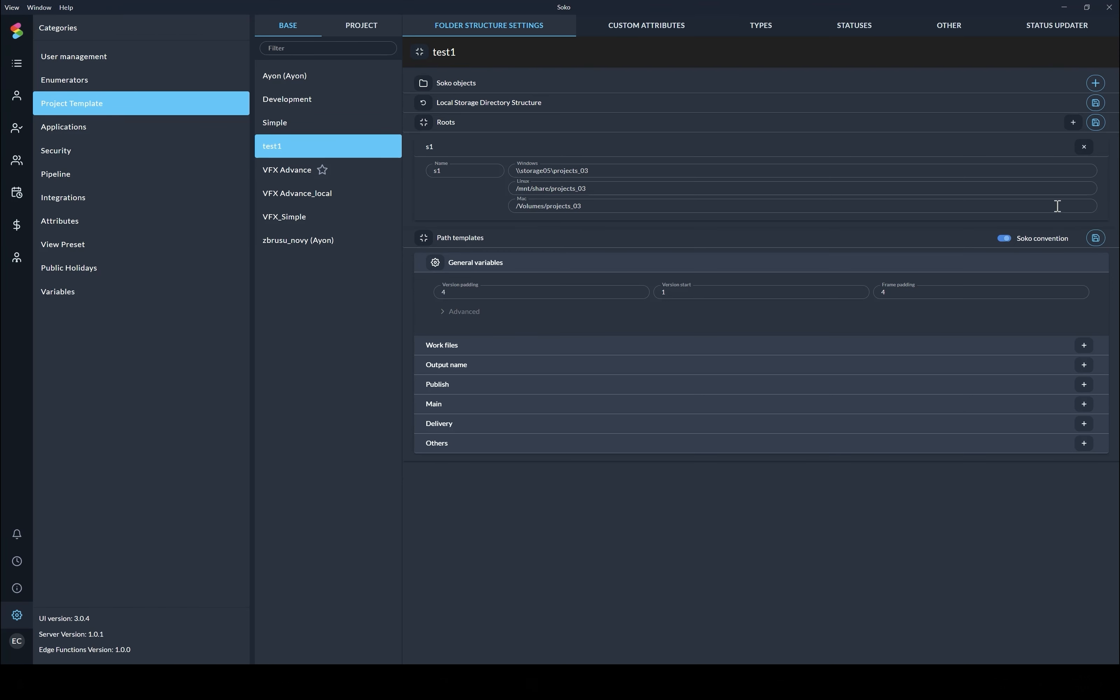
Examine the version padding, version start and frame padding values in the general variables.
drag(454, 291, 413, 297)
key(Tab)
key(Tab)
click(695, 291)
Expand the Work files path template and examine its directory template and file name template.
click(464, 347)
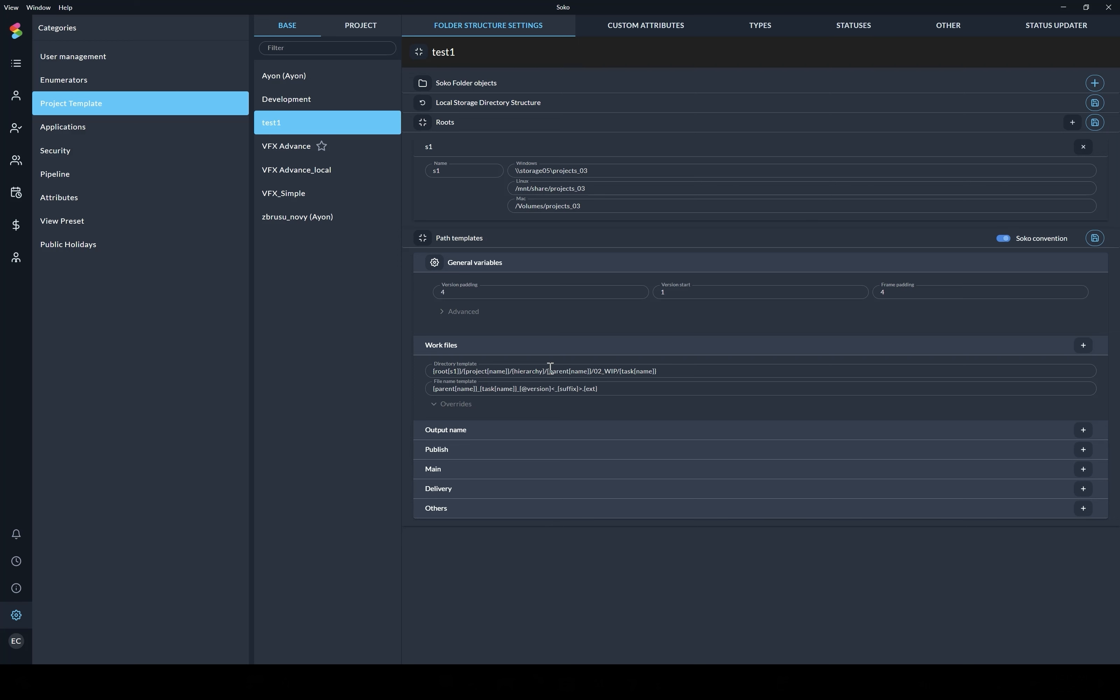
drag(677, 372, 429, 377)
drag(607, 389, 431, 391)
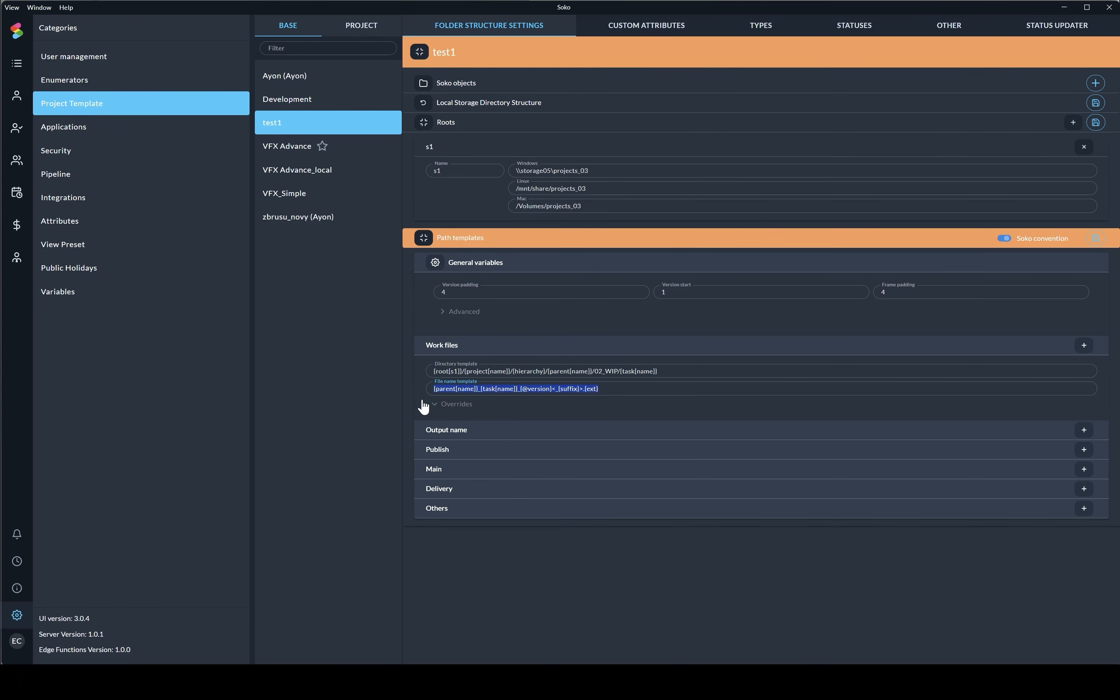
Examine the Publish path template's directory and file name templates, and collapse the general variables and Publish sections.
click(461, 451)
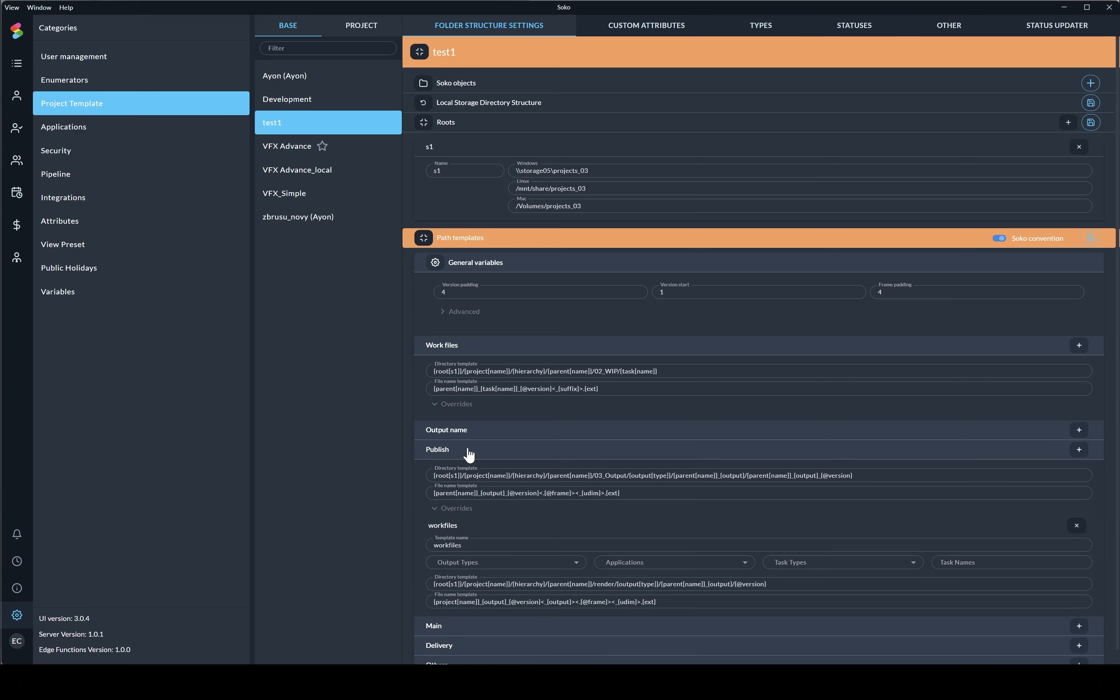
scroll(466, 423, down, 1)
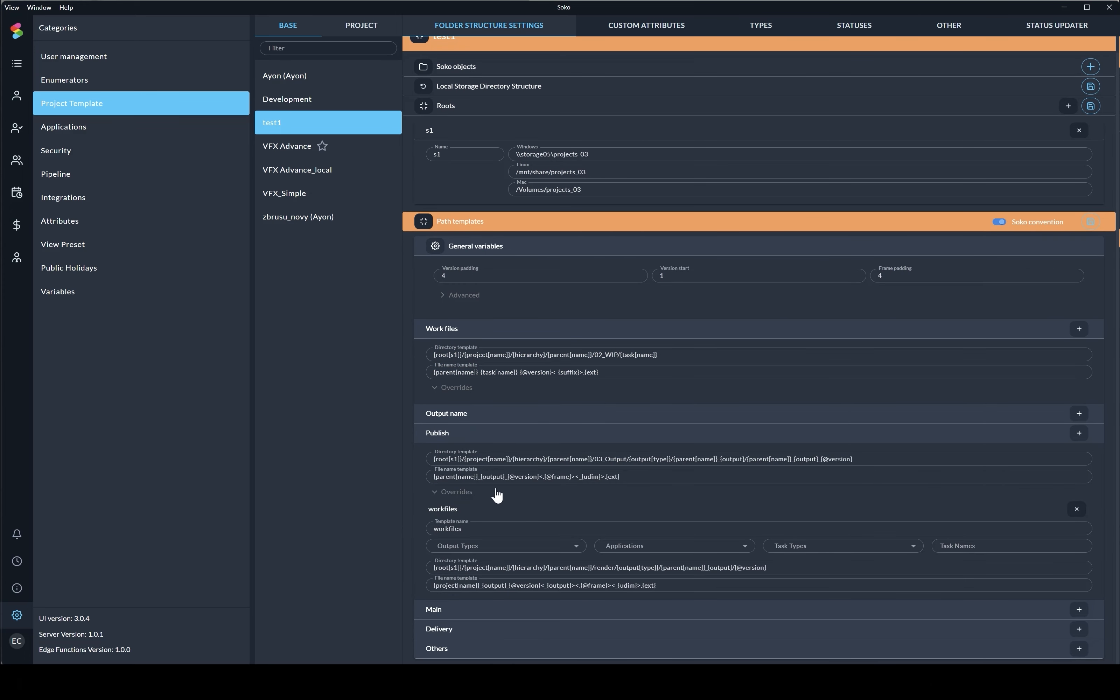
click(556, 248)
drag(643, 429, 435, 430)
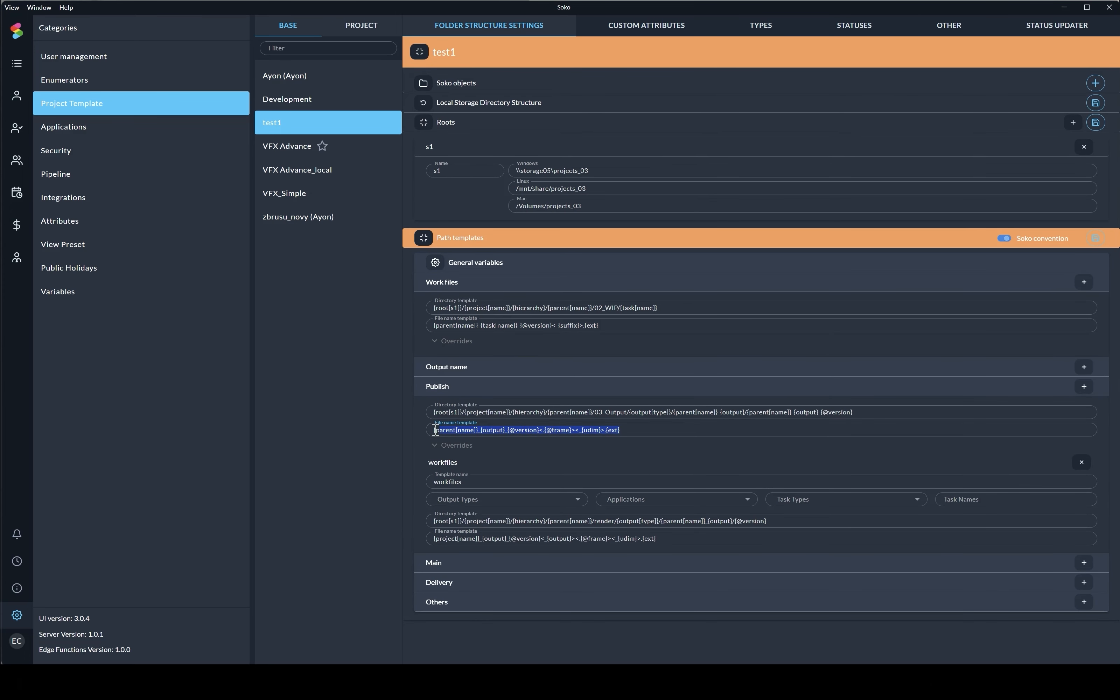
drag(877, 411, 335, 438)
click(454, 390)
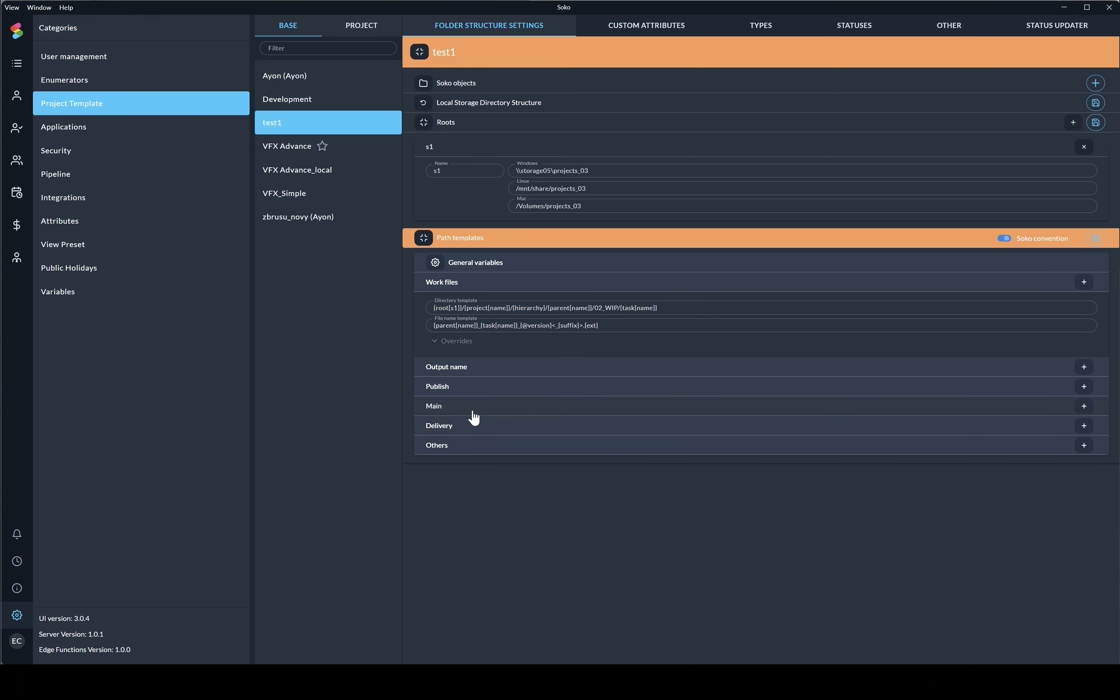
Examine the Main path template's directory and file name templates, and collapse the Main and Work files sections.
click(473, 407)
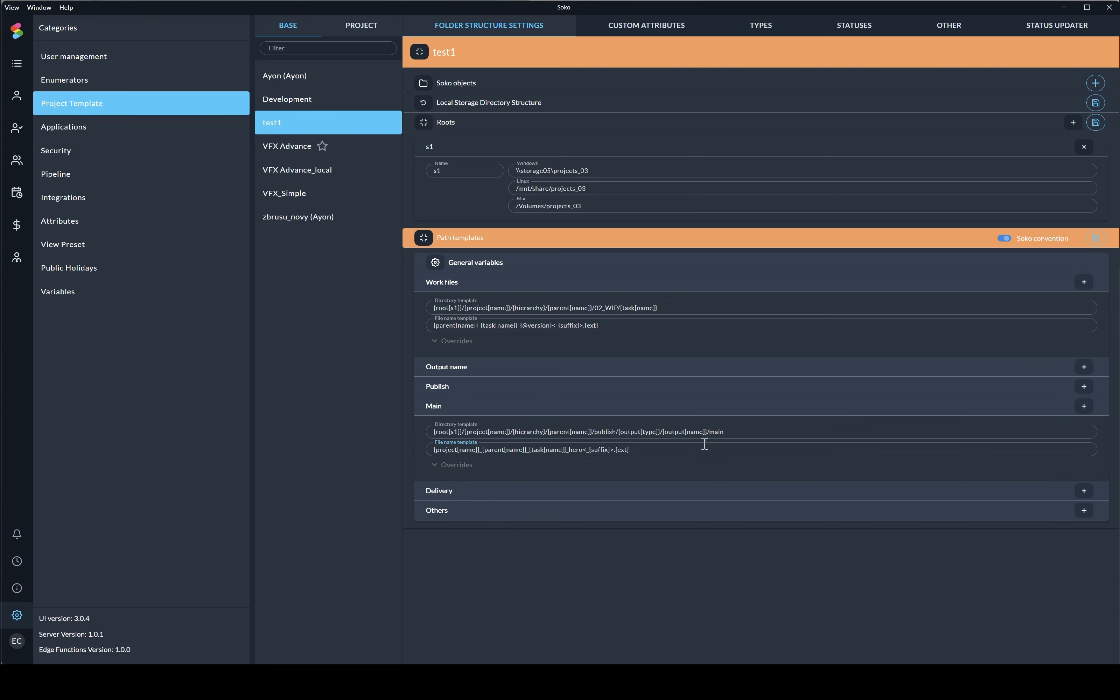
click(735, 432)
drag(712, 431, 368, 450)
drag(643, 449, 397, 456)
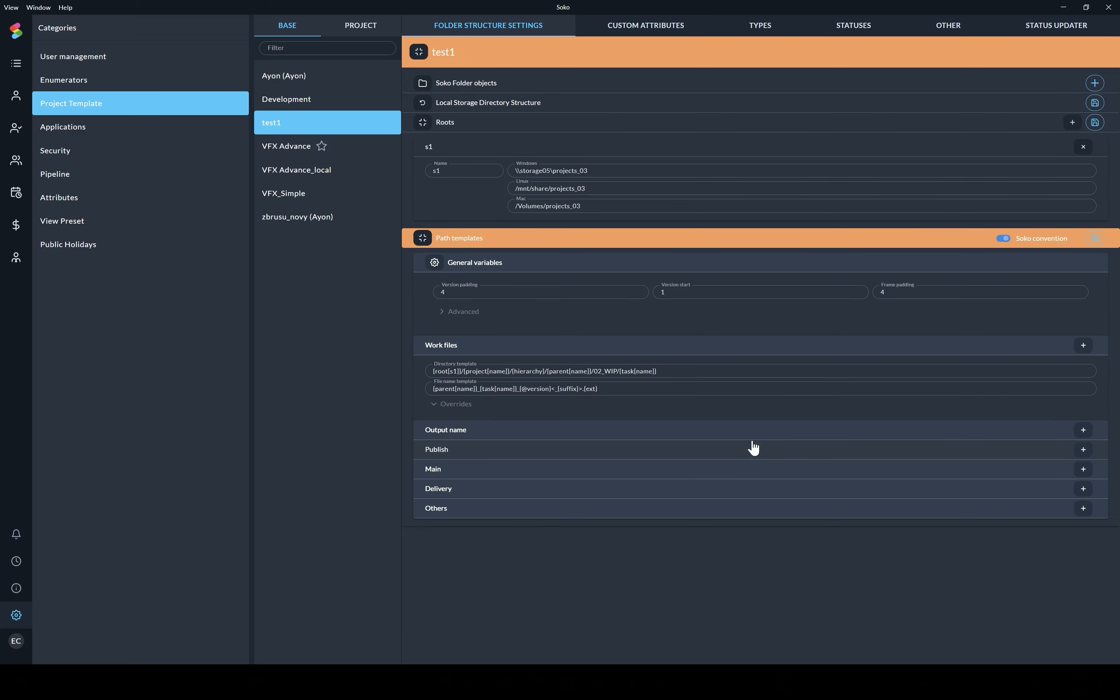
click(737, 469)
click(467, 472)
click(449, 351)
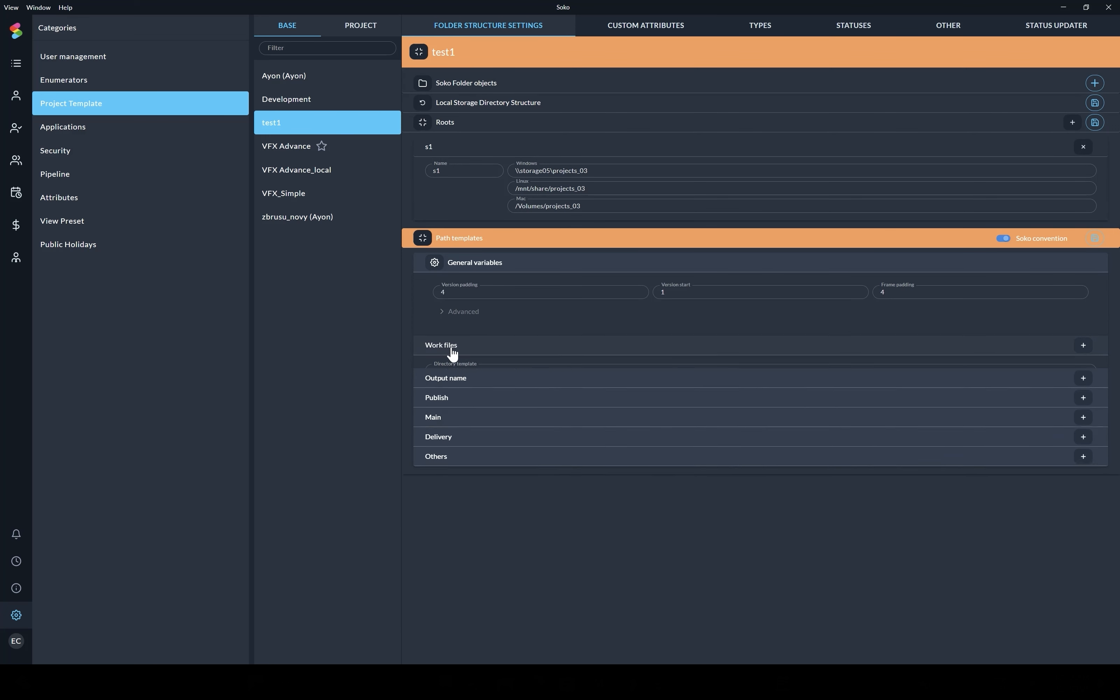
Name the blank Delivery path template test1 and look through its output type, application and task type choices.
click(466, 432)
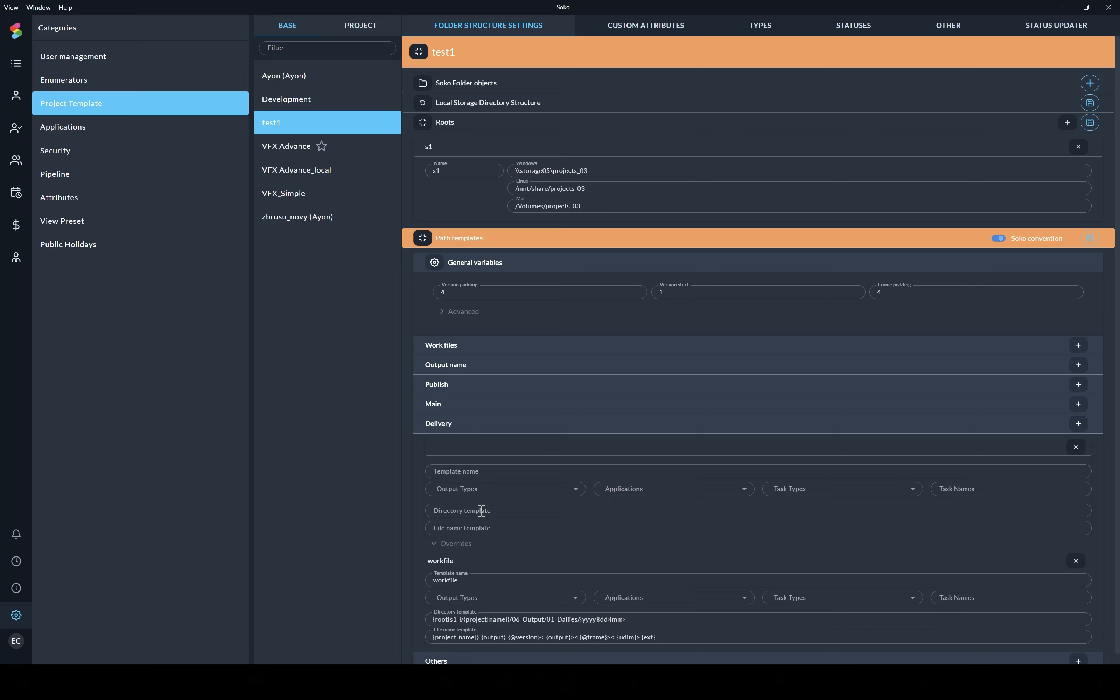
scroll(481, 500, down, 1)
click(485, 456)
text(test1)
click(501, 478)
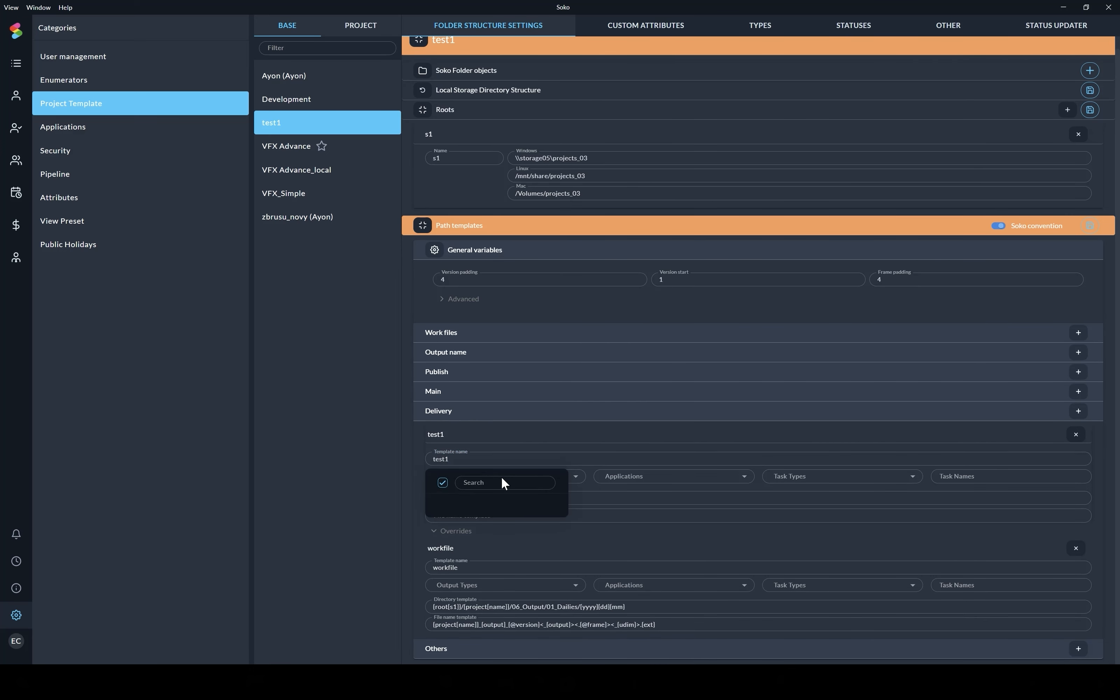
click(579, 466)
click(636, 487)
click(794, 484)
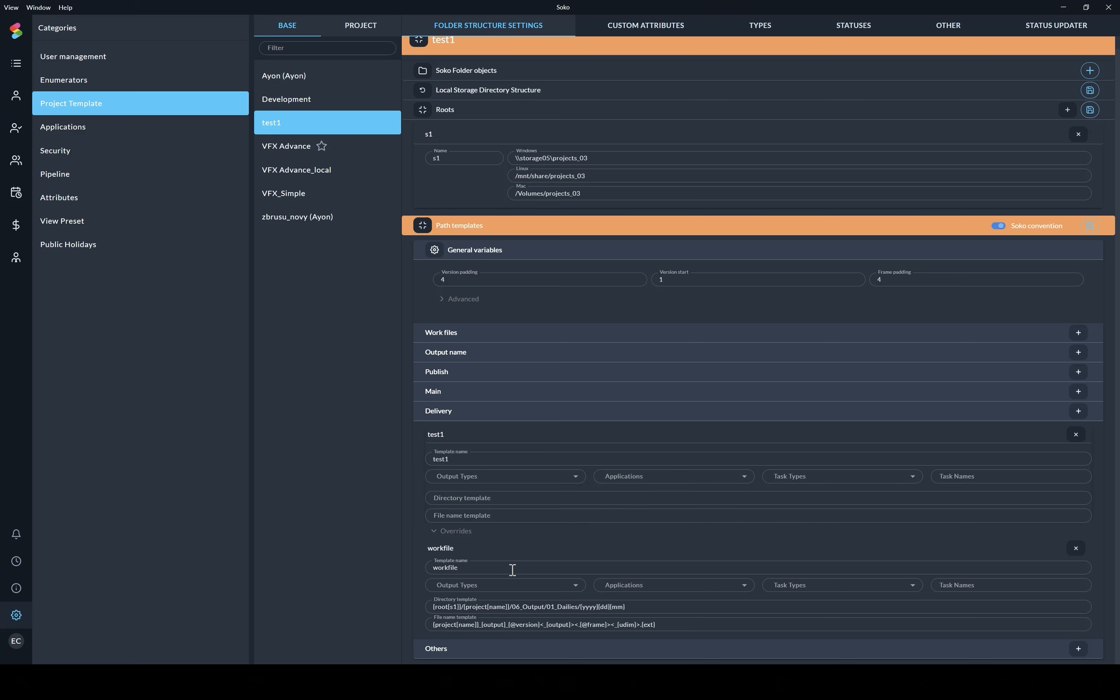
Clear the template name of the workfile override under Delivery and collapse the Delivery section.
drag(512, 570, 413, 563)
key(BackSpace)
click(489, 416)
Examine the name and template value of the browse path template under Others, and collapse that section.
click(478, 450)
click(481, 489)
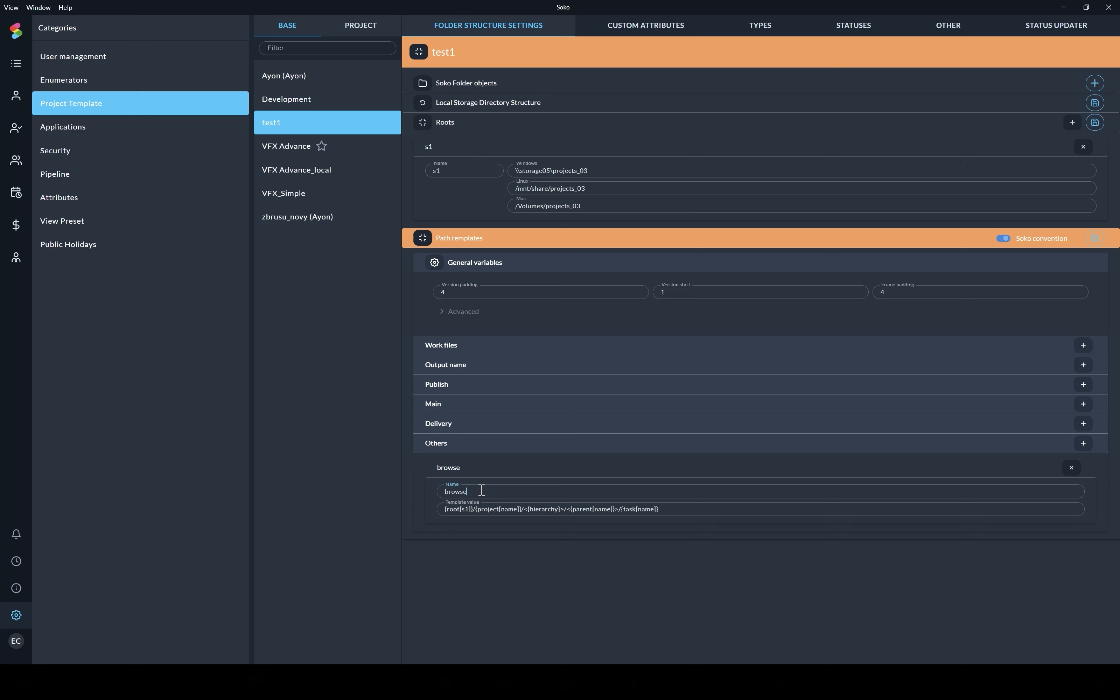
drag(700, 506, 414, 520)
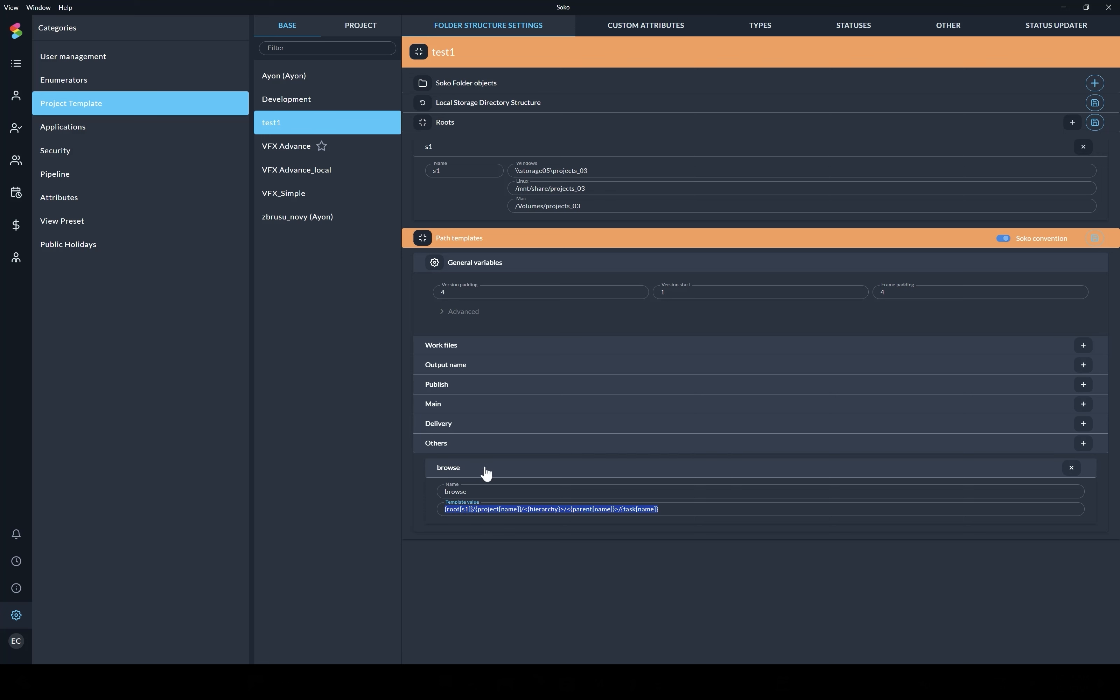
click(482, 450)
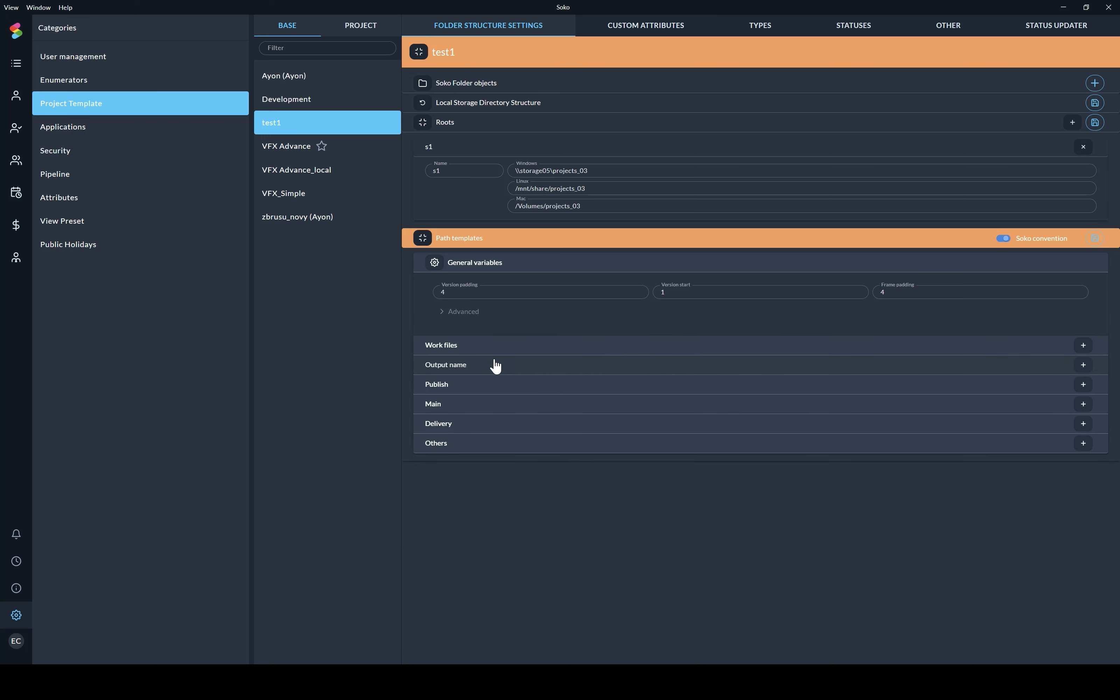
Expand the Output name templates and assign the Render output type to the default output.
click(495, 364)
click(503, 414)
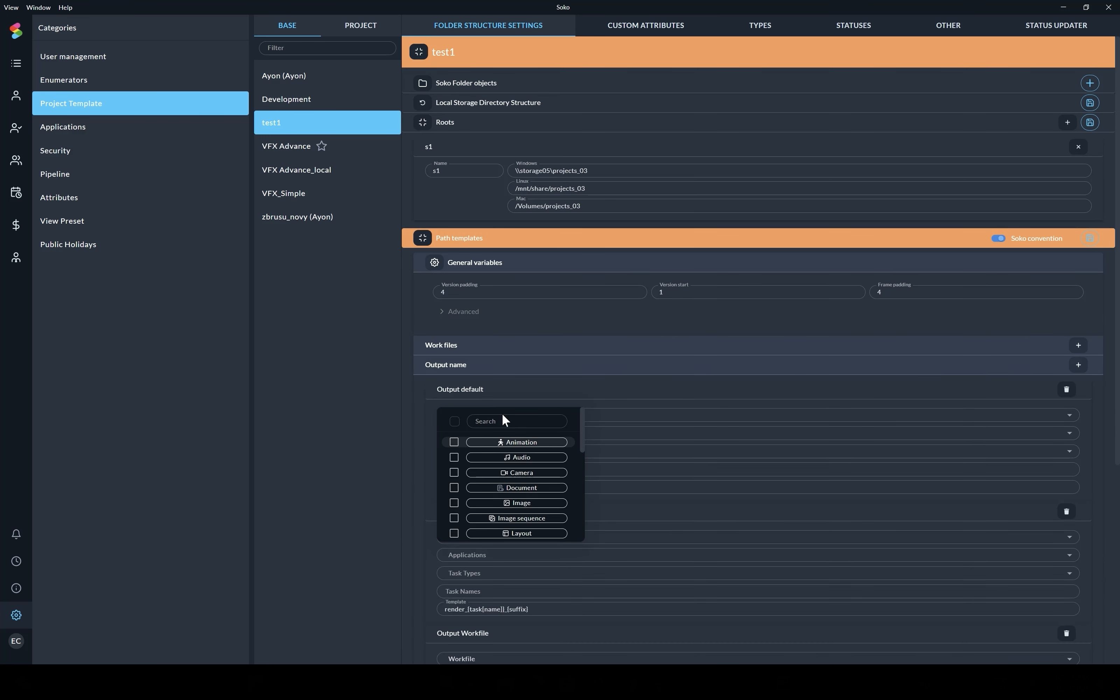
scroll(521, 521, down, 10)
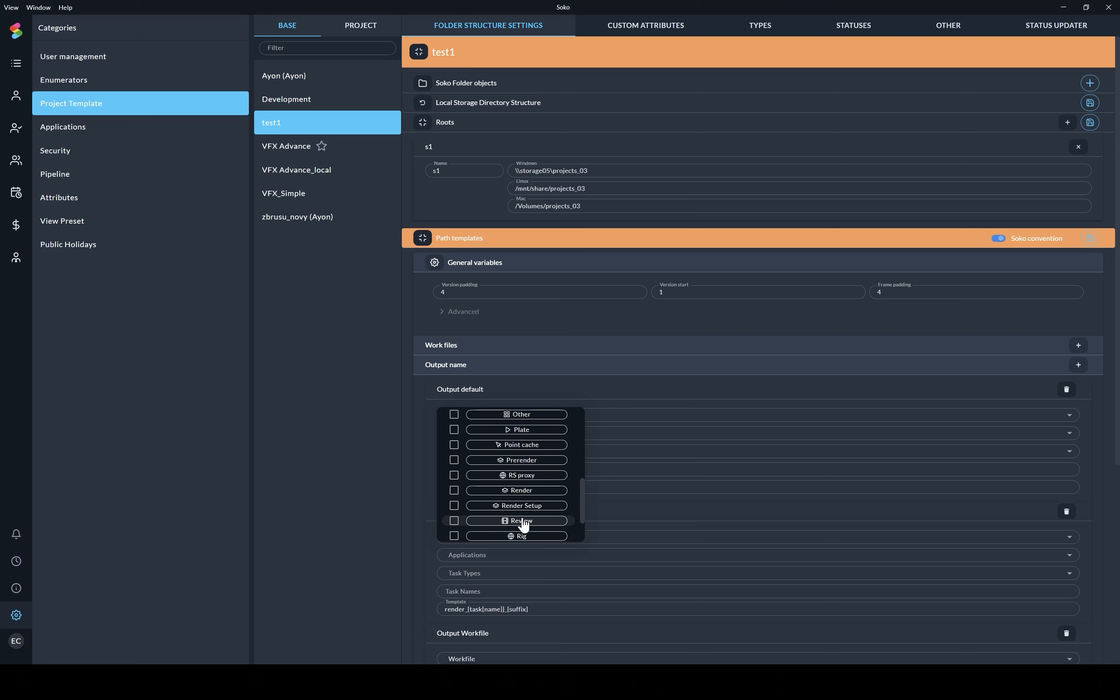
click(525, 439)
click(419, 414)
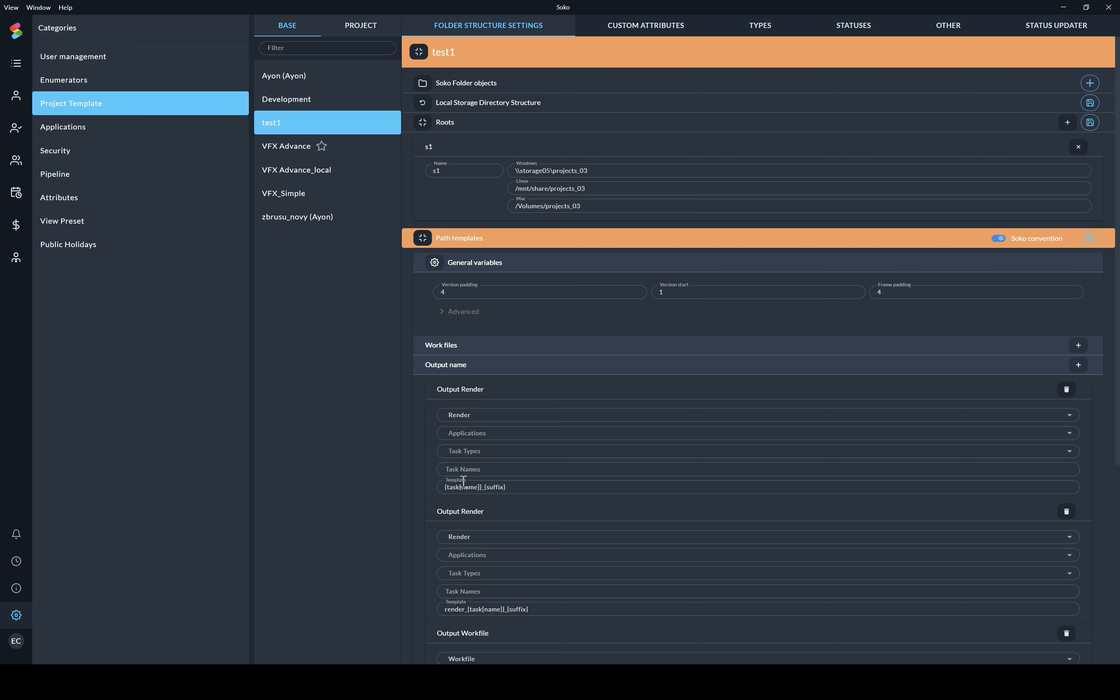
Restrict the first Output Render name template to the AfterEffects application.
click(469, 438)
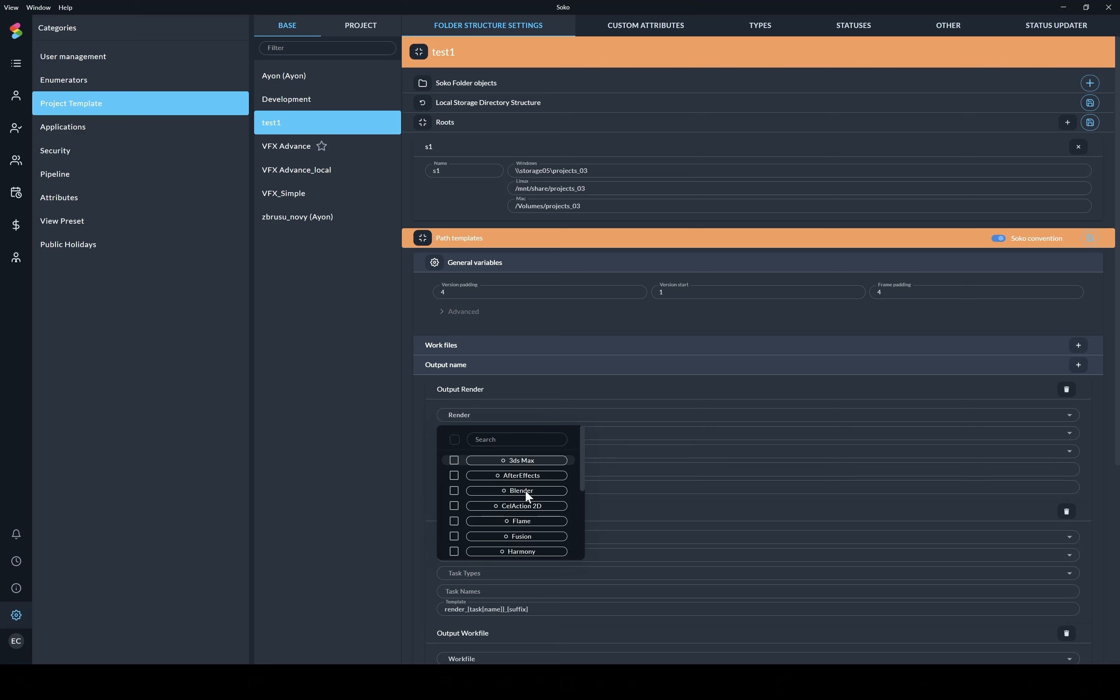
click(510, 476)
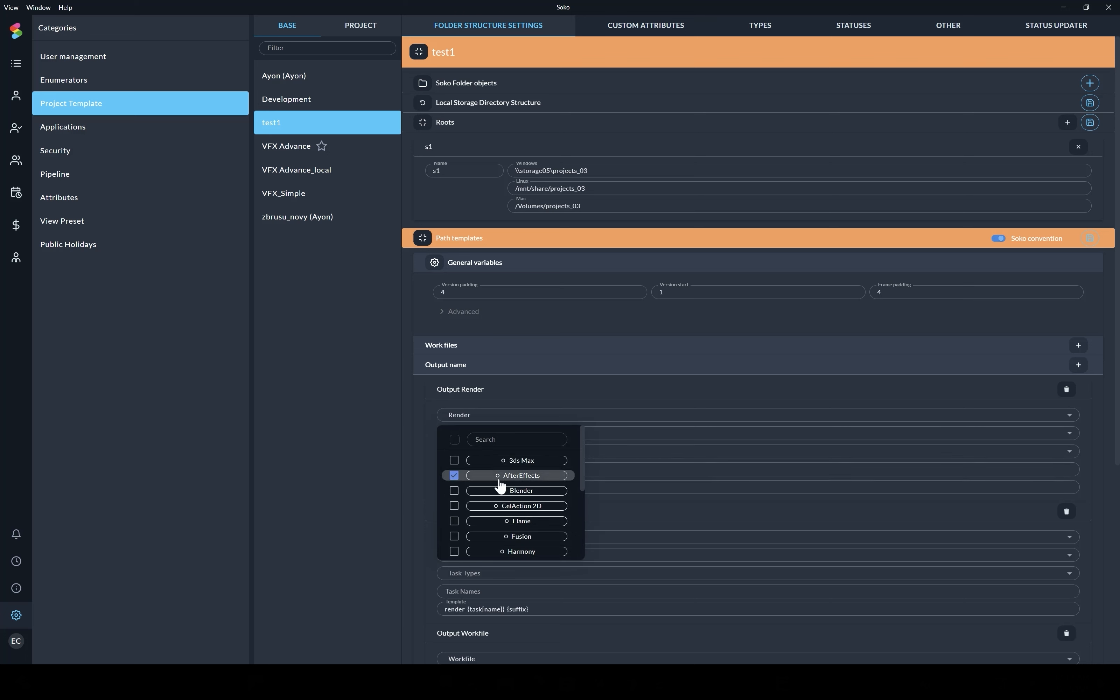
click(402, 431)
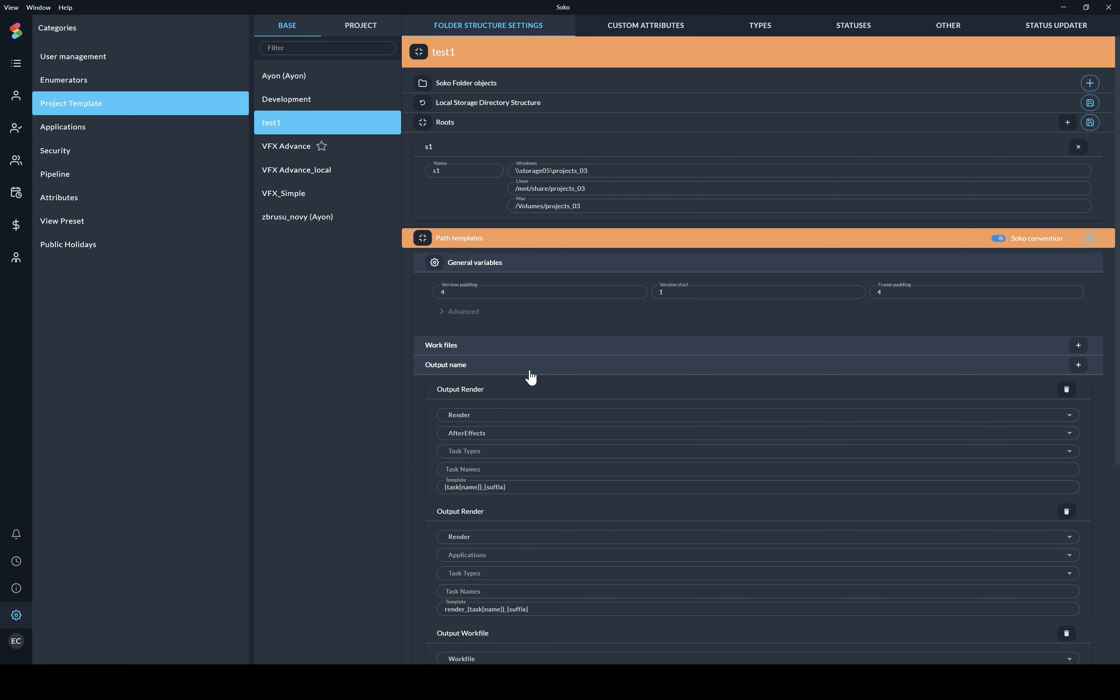
click(533, 370)
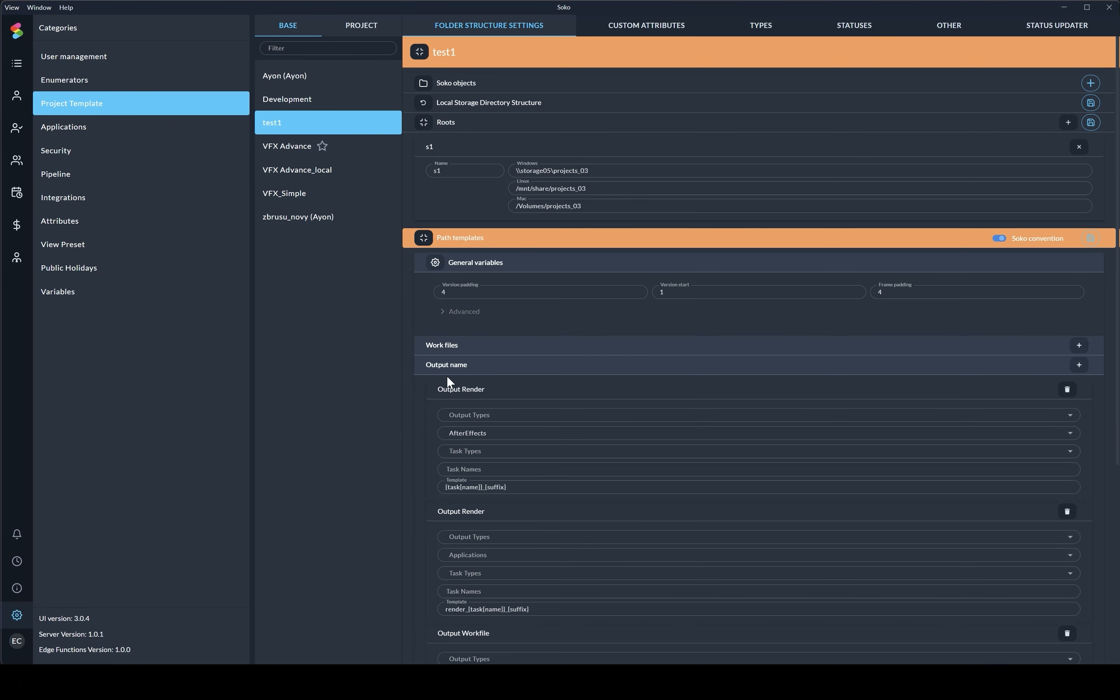
Switch to the project-level templates and open the GODS project, discarding the unsaved test1 folder structure changes.
click(373, 29)
click(339, 233)
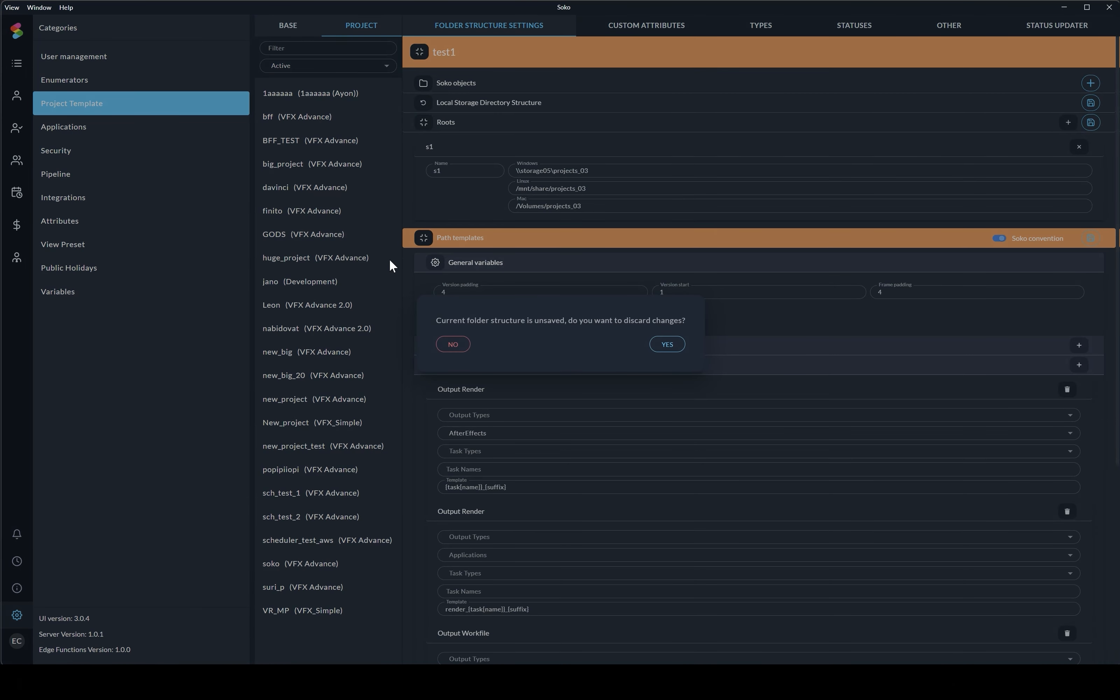
click(666, 349)
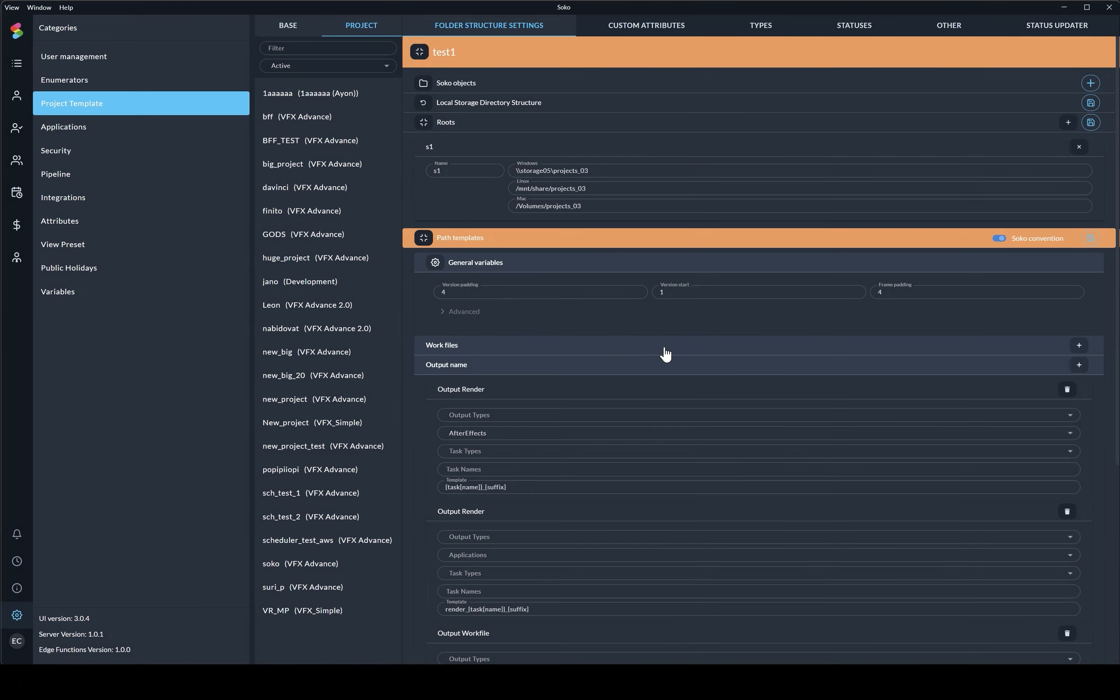
Set the version padding in the GODS project's general variables to 7.
click(637, 291)
click(637, 290)
click(637, 291)
click(637, 291)
Open the output type choices for the GODS project's default output name template.
click(612, 416)
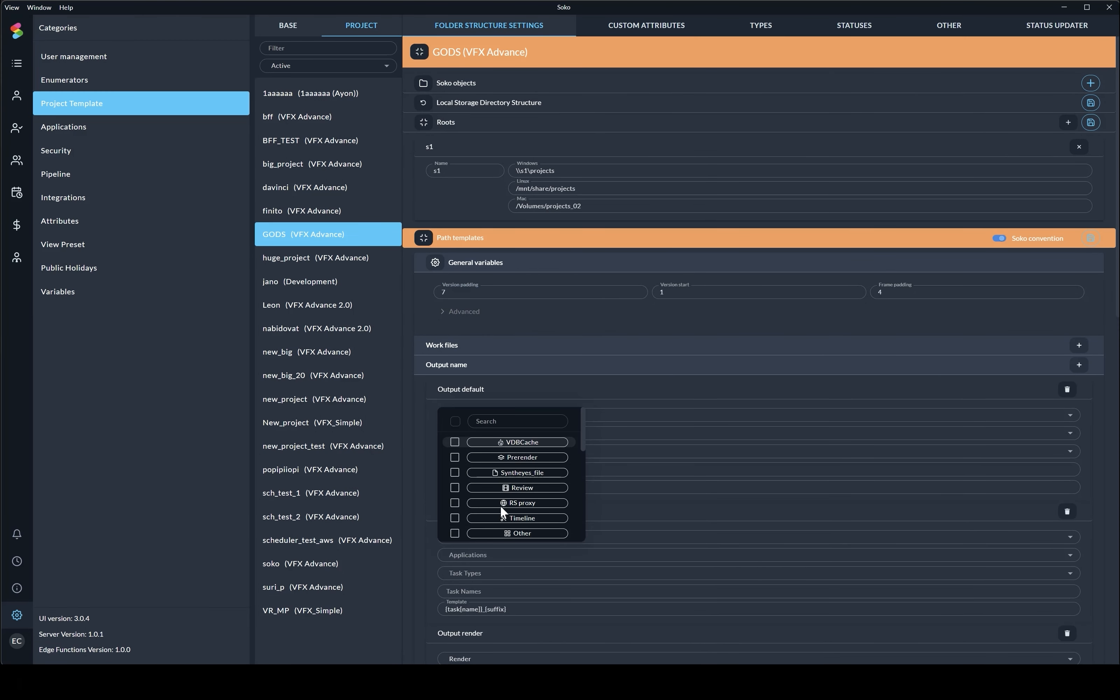